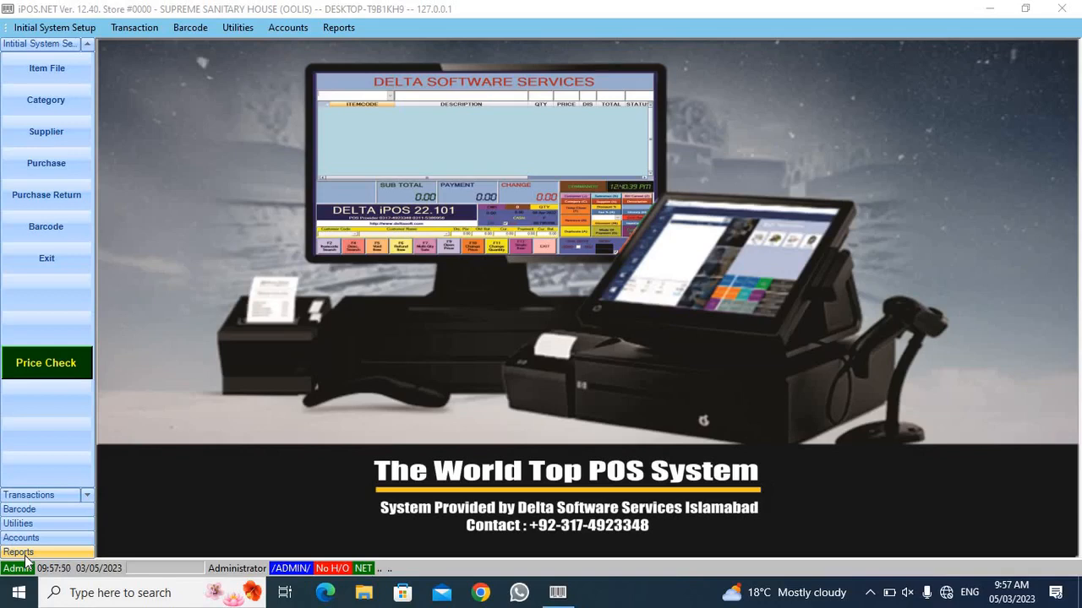
# Create a new quotation for the first customer in the customer list and save its header
pyautogui.click(142, 34)
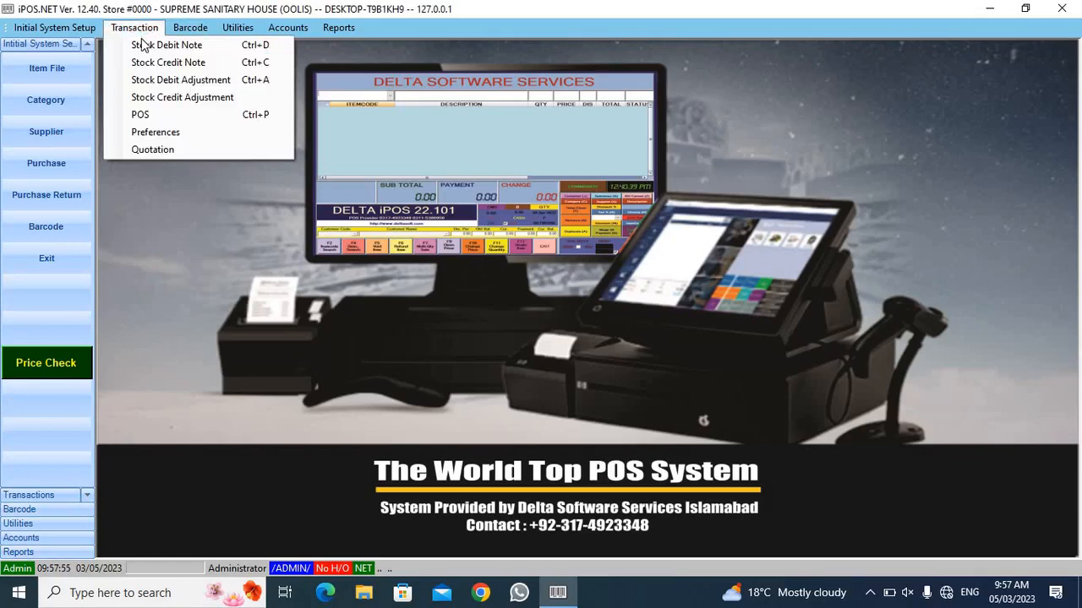
pyautogui.click(180, 150)
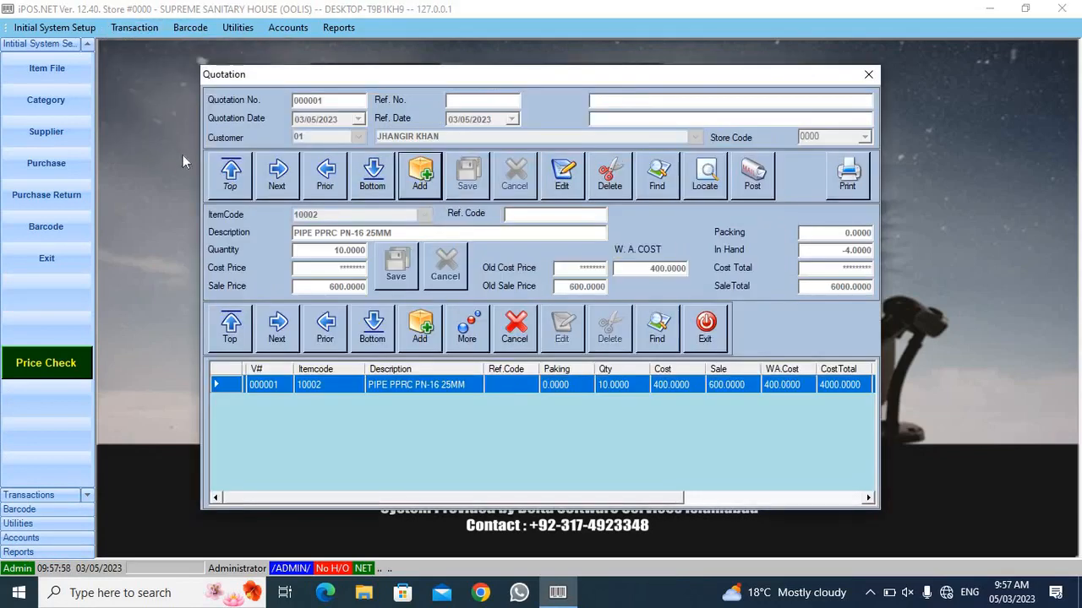
pyautogui.click(422, 176)
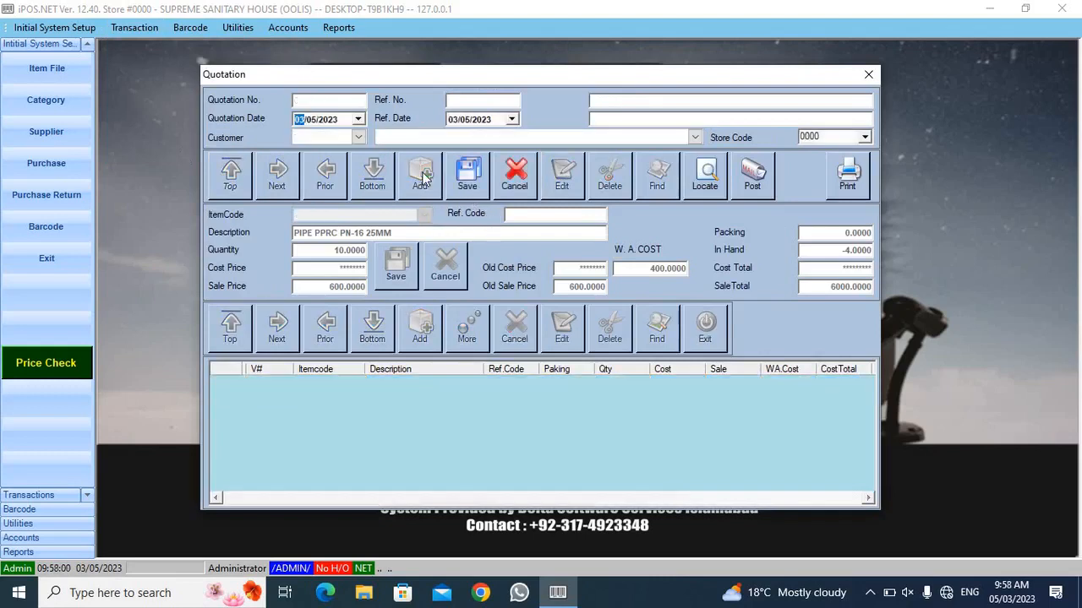
pyautogui.click(357, 138)
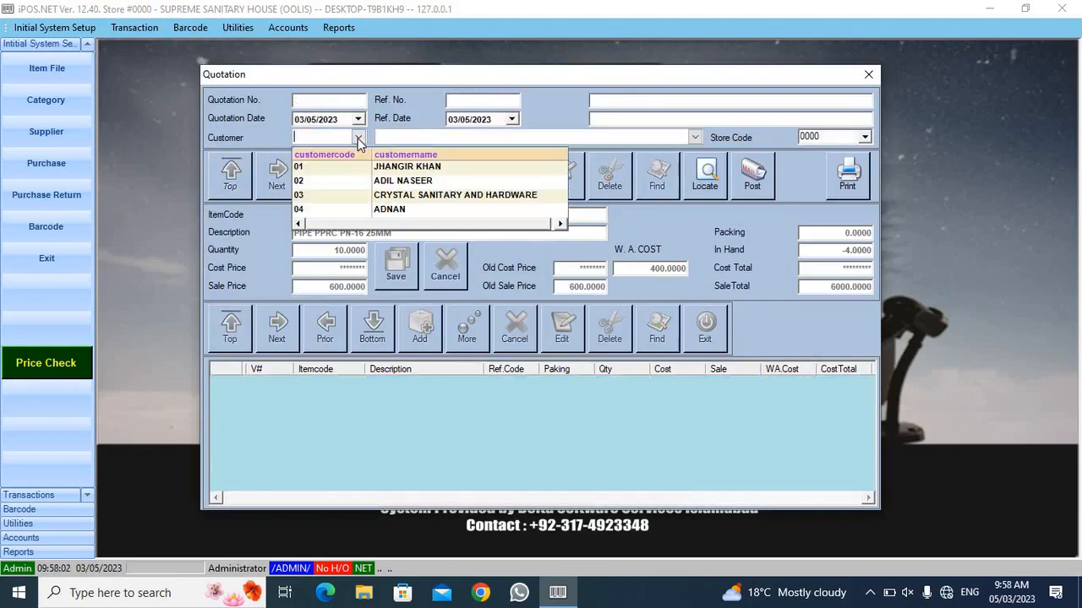
pyautogui.click(404, 169)
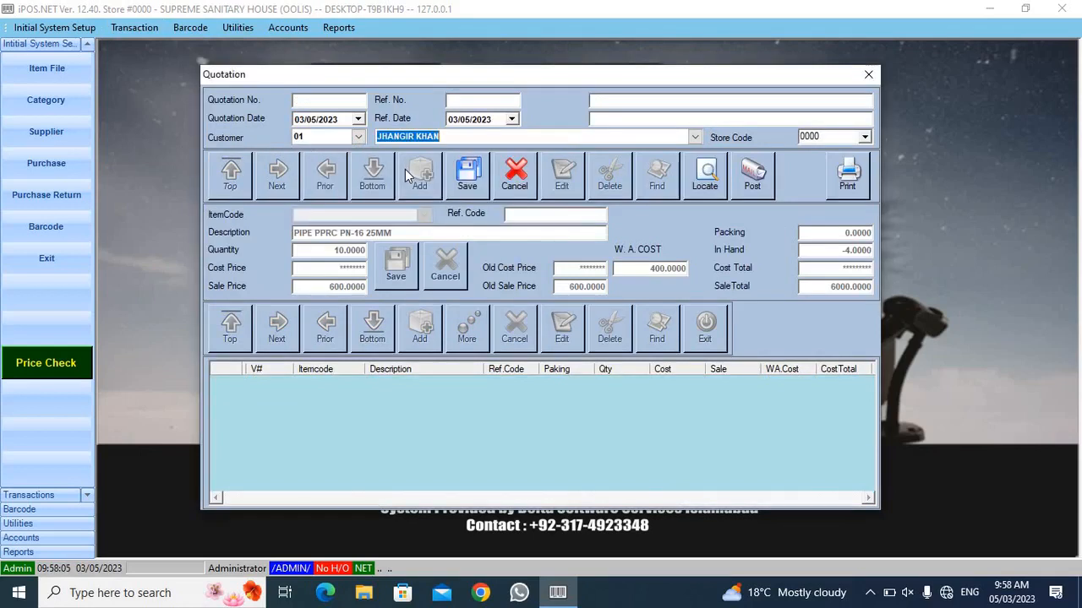
pyautogui.click(471, 184)
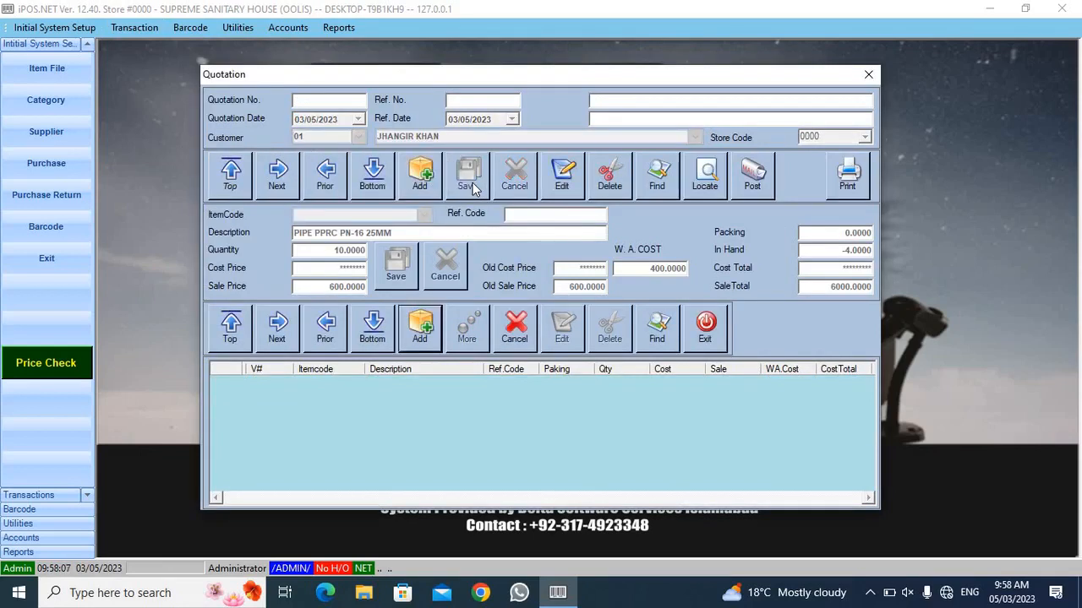
# Add item 23003, CROSS OVER 32MM, to the quotation with a quantity of 10 at the default sale price
pyautogui.click(421, 329)
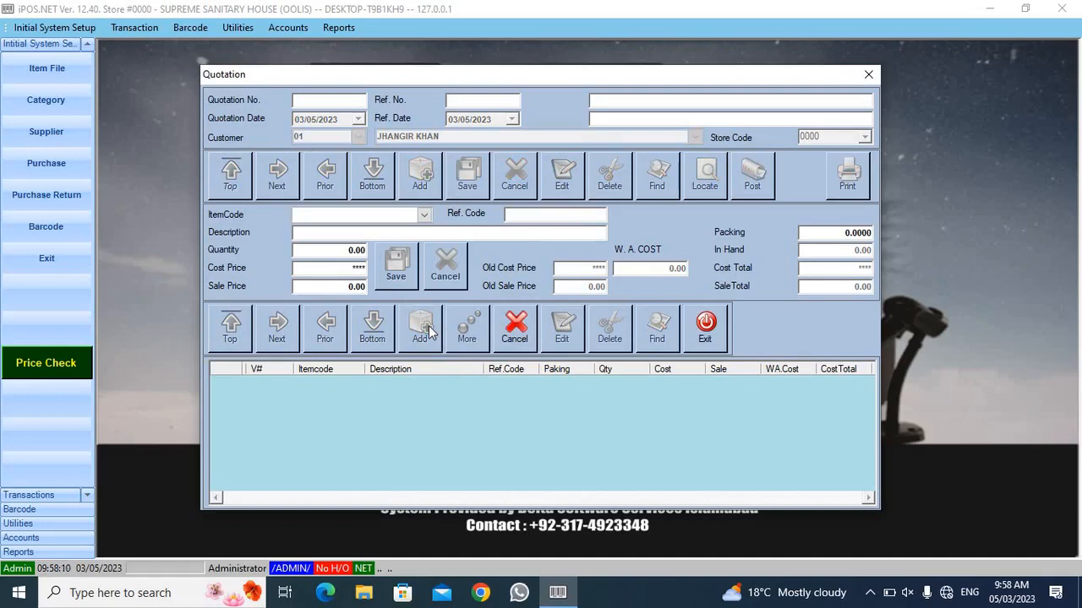
pyautogui.press('Return')
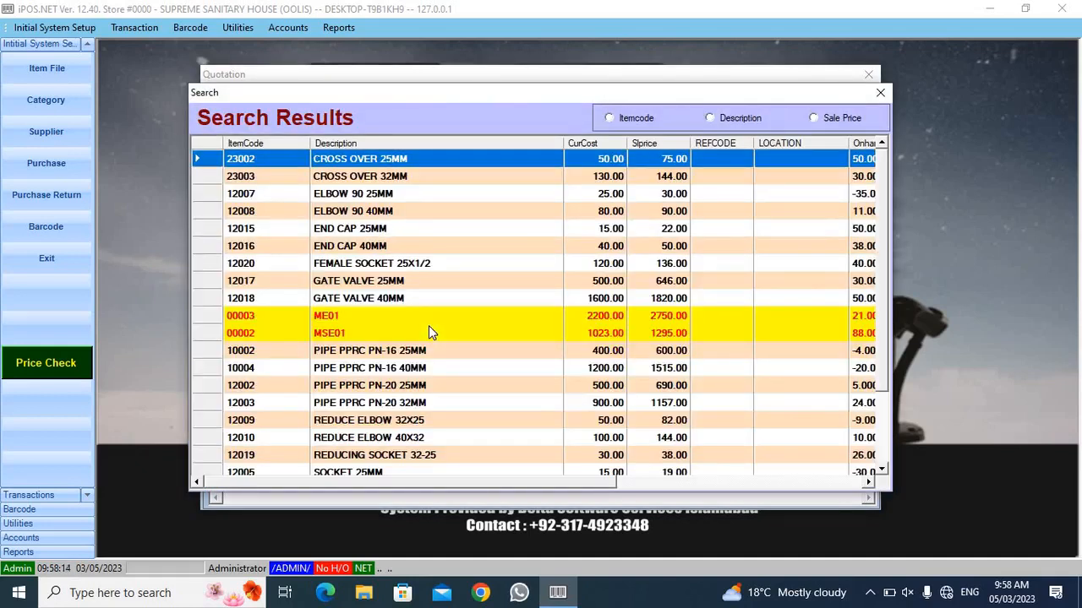
pyautogui.press('Down')
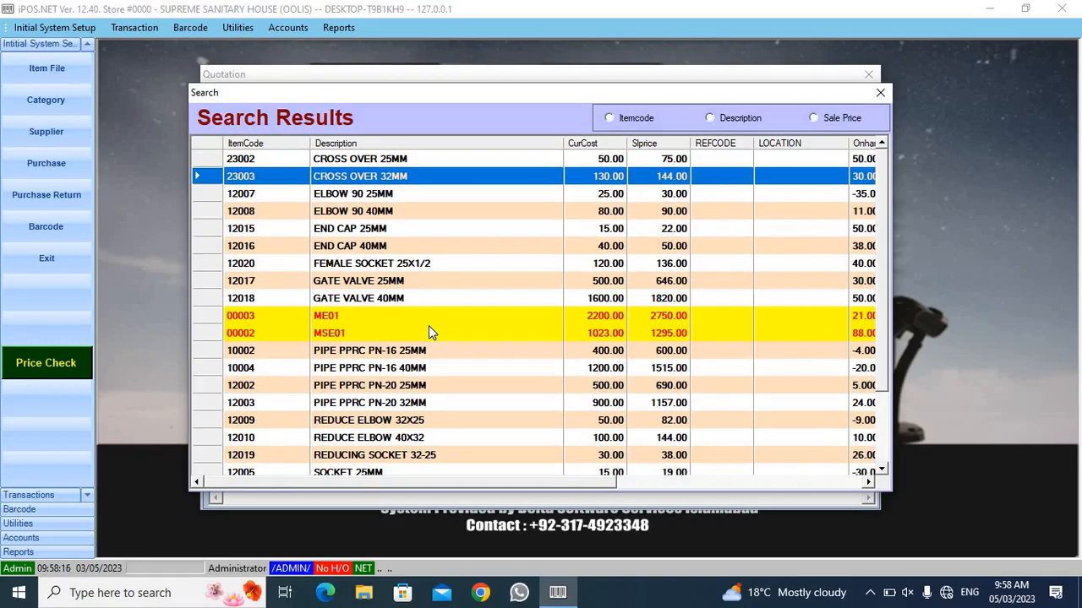
pyautogui.press('Return')
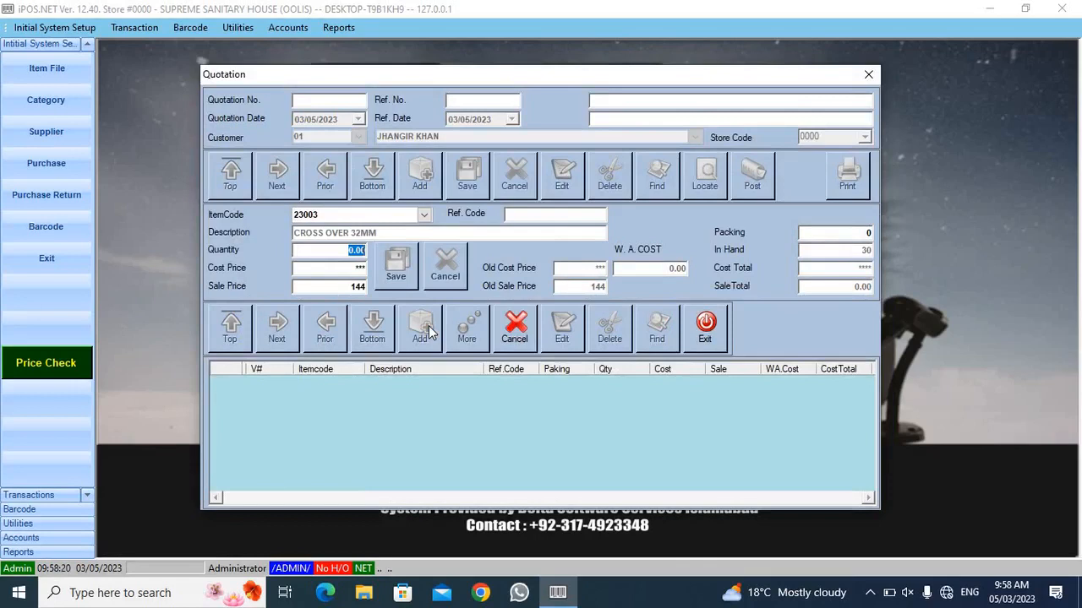
pyautogui.write('10')
pyautogui.press('Return')
pyautogui.press('Return')
pyautogui.press('Return')
pyautogui.press('Return')
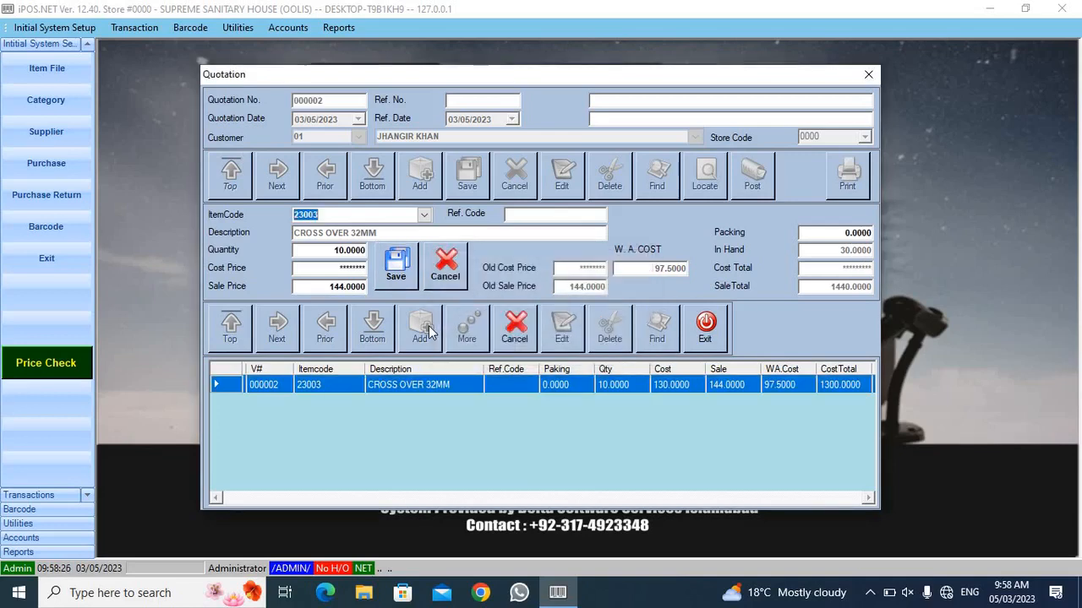
# Add item 12007, ELBOW 90 25MM, to the quotation with a quantity of 5
pyautogui.press('BackSpace')
pyautogui.press('Return')
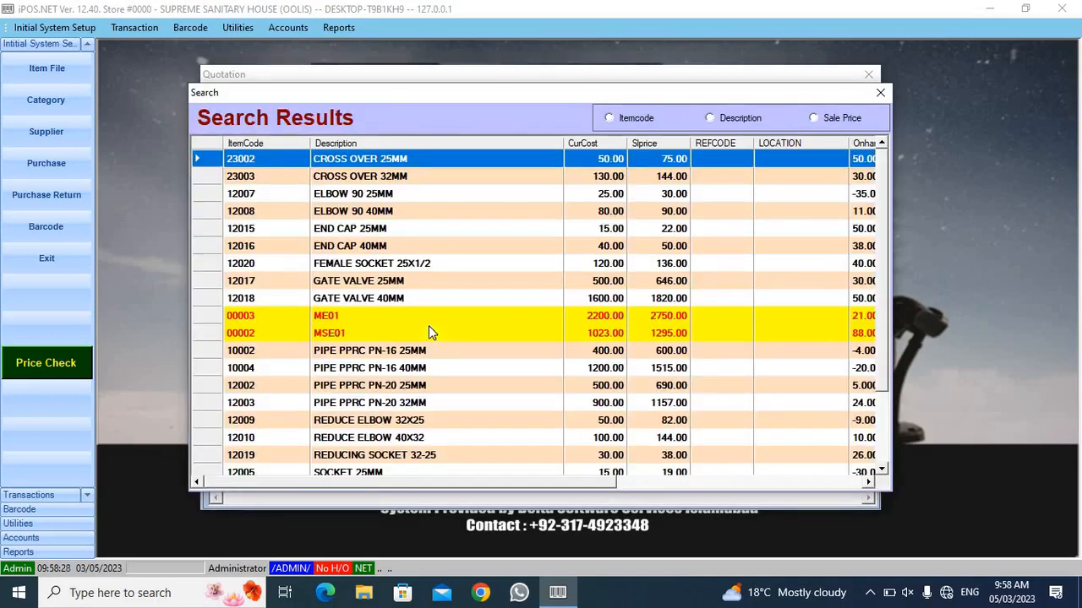
pyautogui.press('Down')
pyautogui.press('Down')
pyautogui.press('Return')
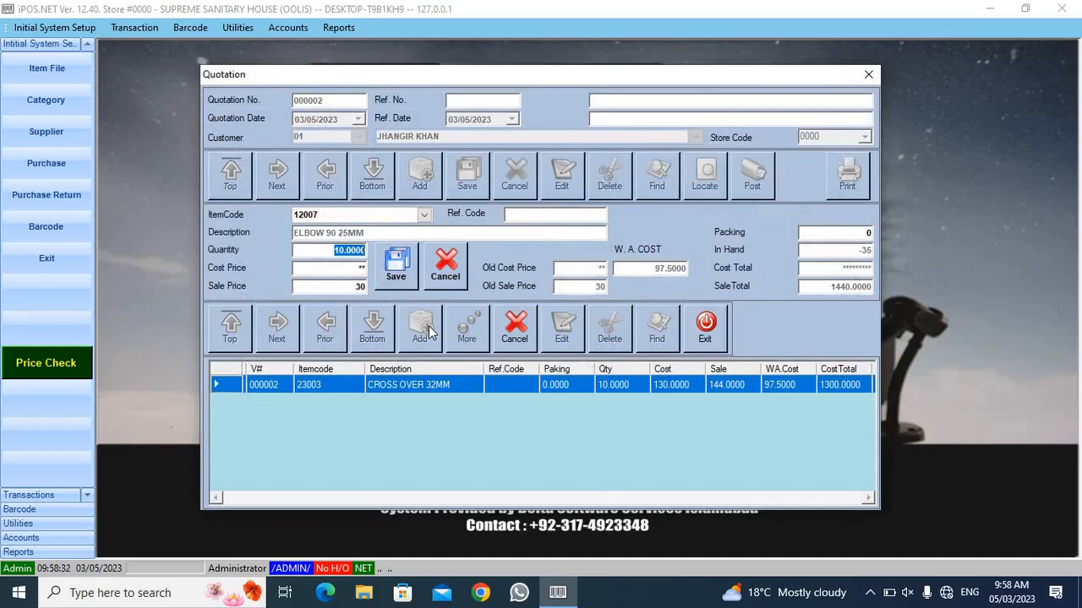
pyautogui.write('5')
pyautogui.press('Return')
pyautogui.press('Return')
pyautogui.press('Return')
pyautogui.press('Return')
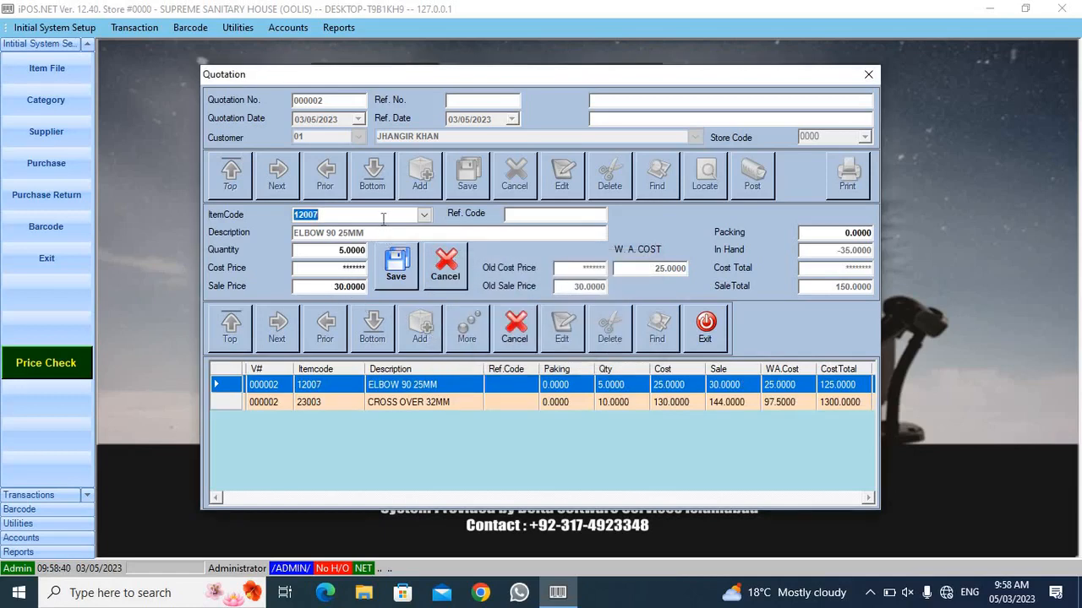
# Add item 12015, END CAP 25MM, to the quotation with a quantity of 15
pyautogui.press('BackSpace')
pyautogui.press('Return')
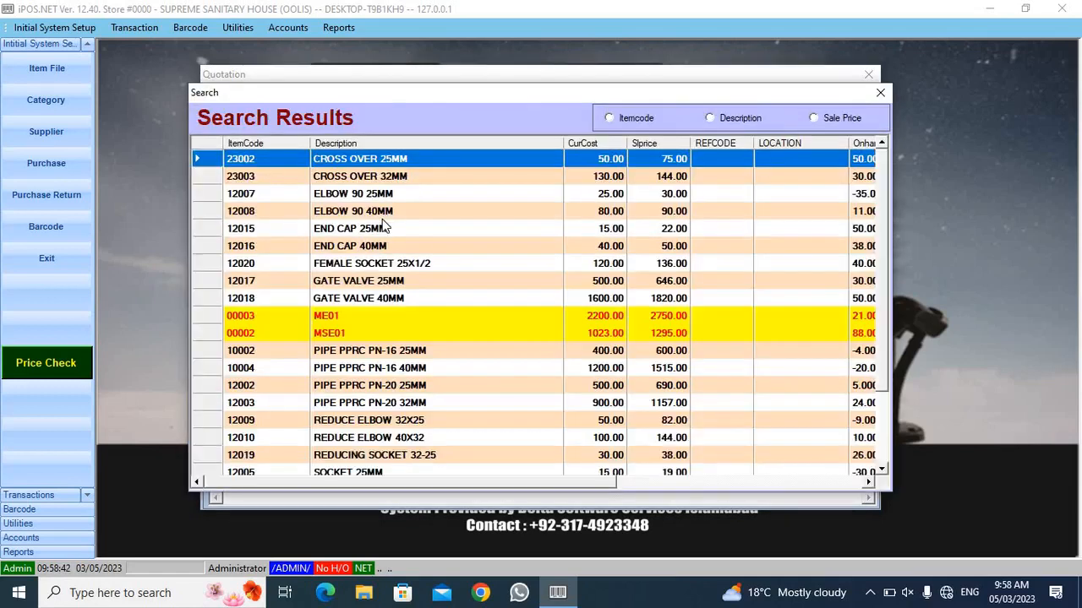
pyautogui.press('Down')
pyautogui.press('Down')
pyautogui.press('Down')
pyautogui.press('Down')
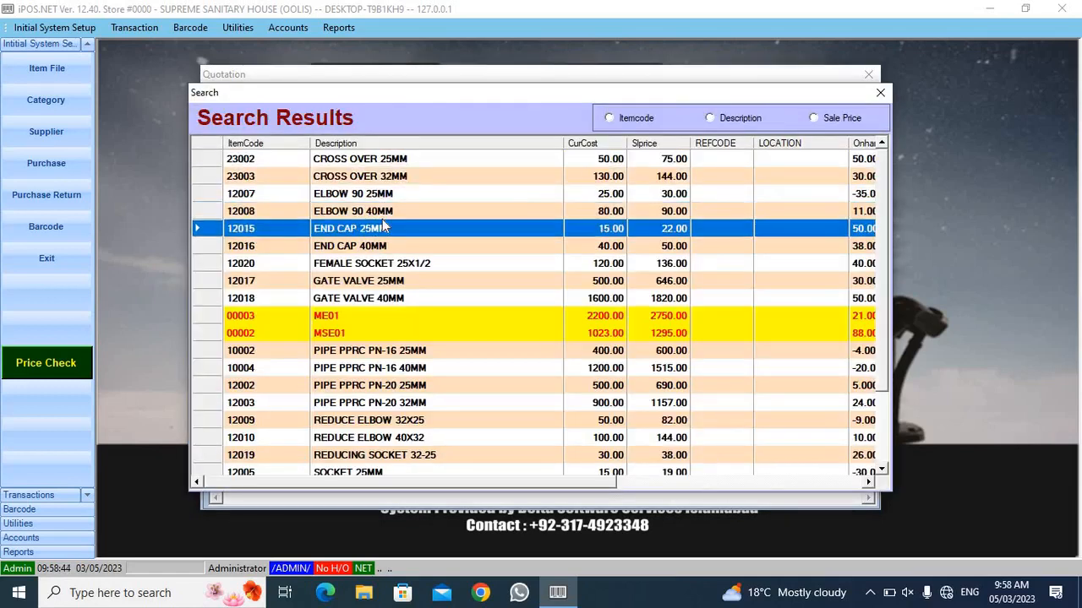
pyautogui.press('Return')
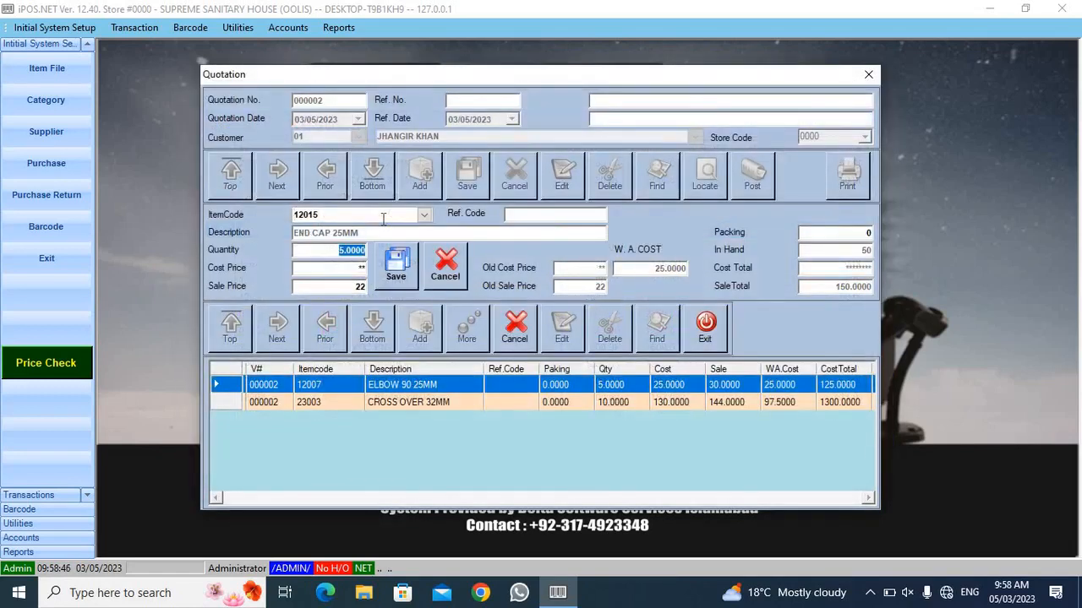
pyautogui.write('15')
pyautogui.press('Return')
pyautogui.press('Return')
pyautogui.press('Return')
pyautogui.press('Return')
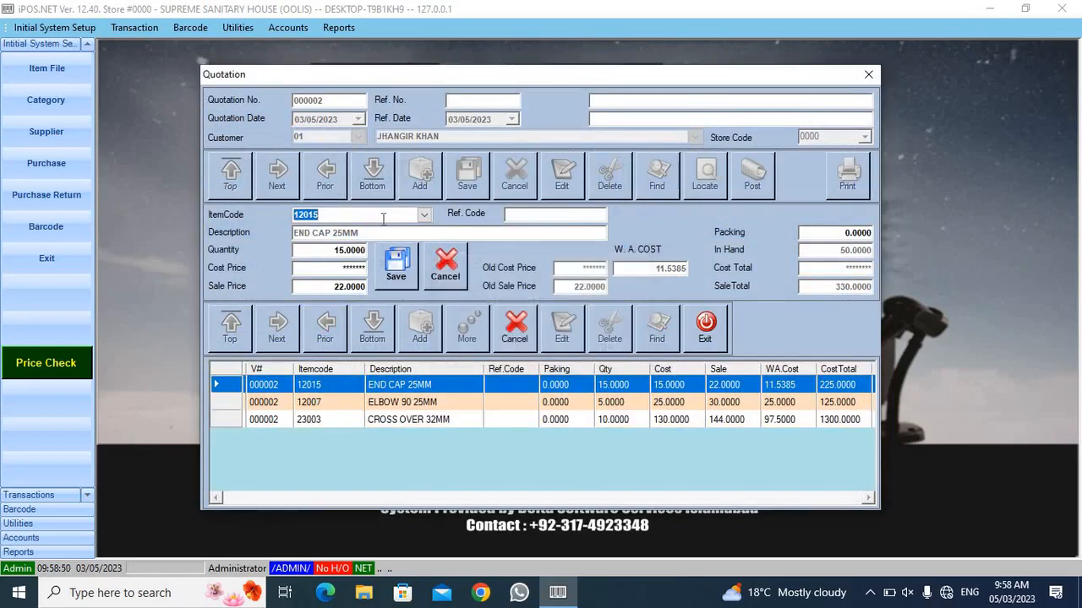
# Add item 12017, GATE VALVE 25MM, to the quotation with a quantity of 20
pyautogui.press('BackSpace')
pyautogui.press('Return')
pyautogui.press('Down')
pyautogui.press('Down')
pyautogui.press('Down')
pyautogui.press('Down')
pyautogui.press('Down')
pyautogui.press('Down')
pyautogui.press('Down')
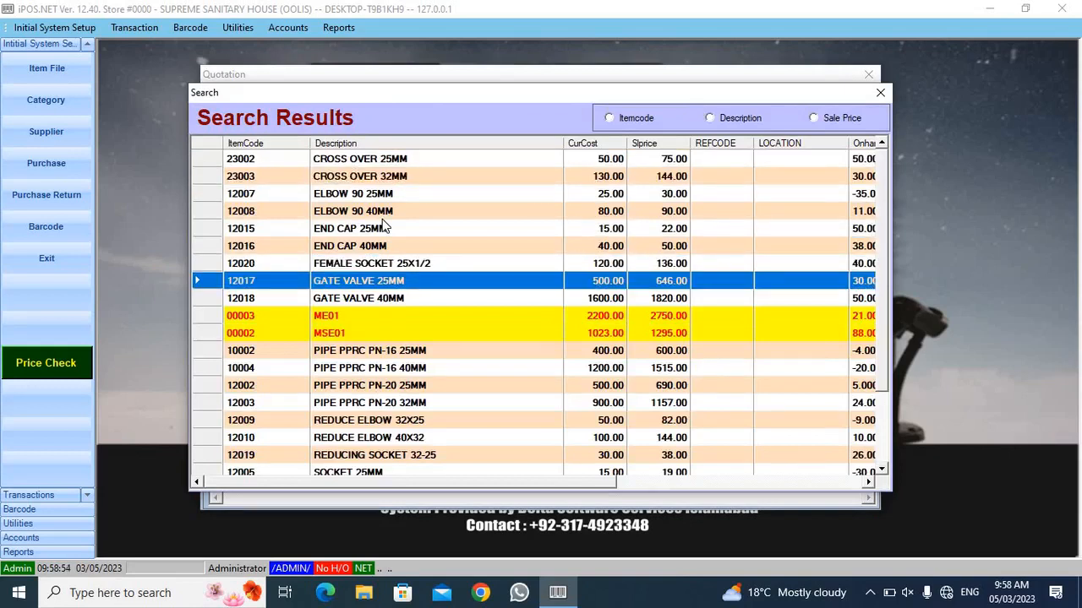
pyautogui.press('Return')
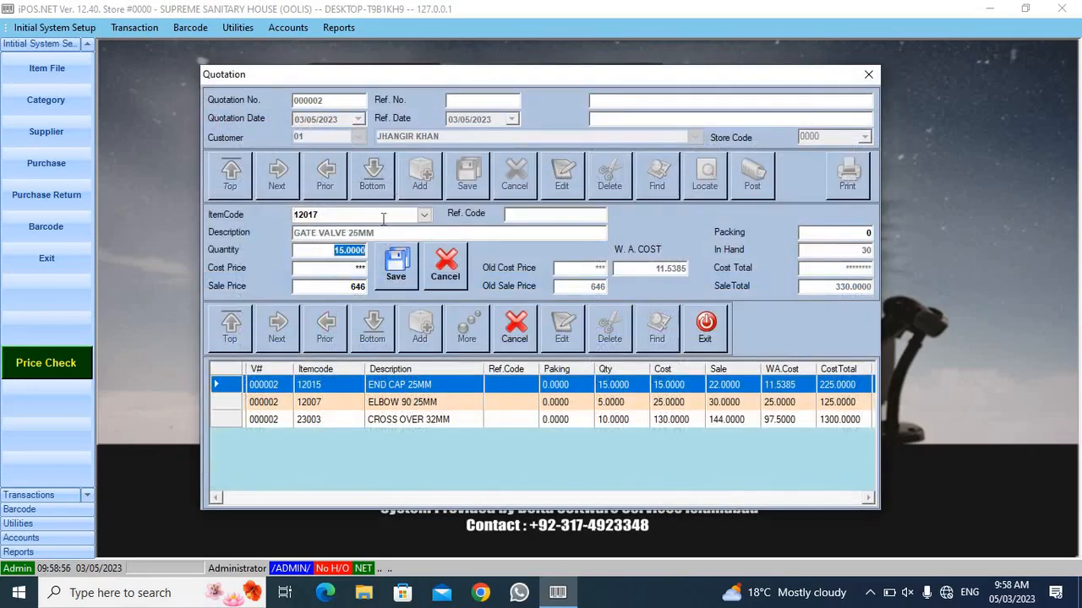
pyautogui.write('20')
pyautogui.press('Return')
pyautogui.press('Return')
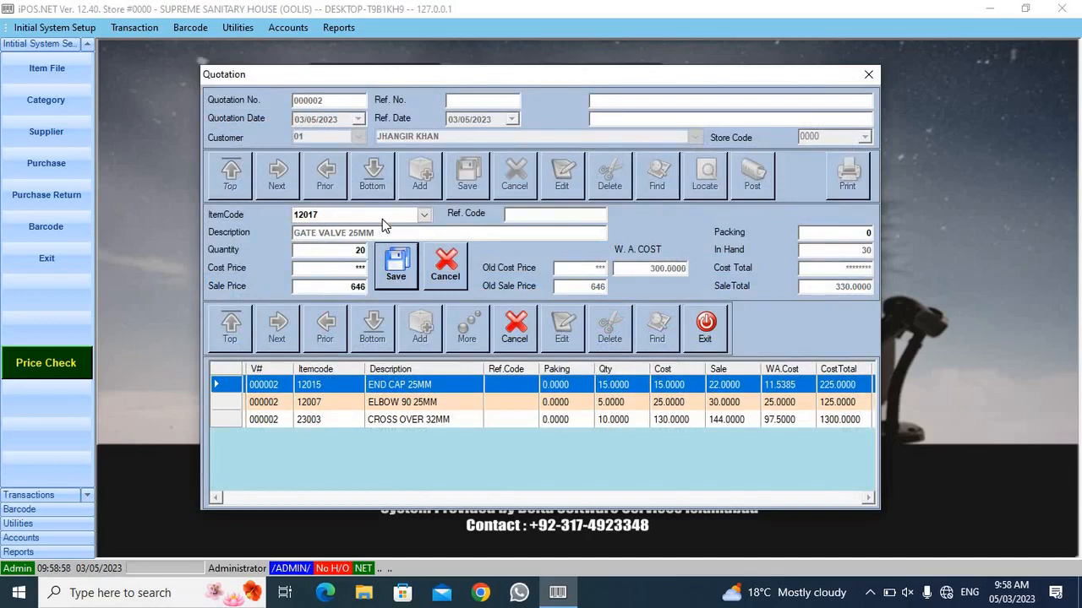
pyautogui.press('Return')
pyautogui.press('Return')
# Add item 10002, PIPE PPRC PN-16 25MM, to the quotation with a quantity of 25
pyautogui.press('BackSpace')
pyautogui.press('Return')
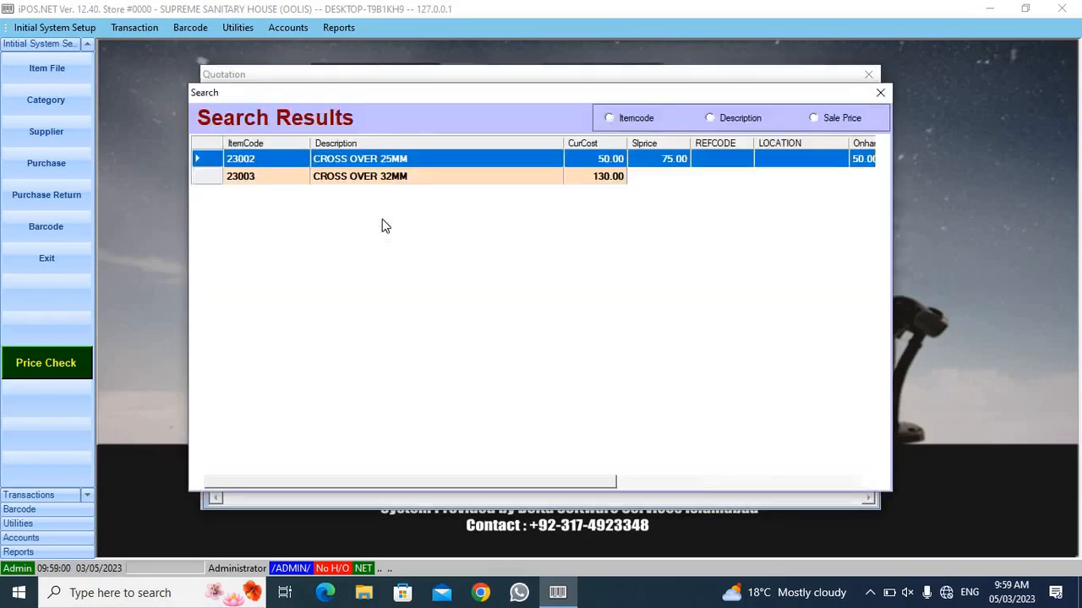
pyautogui.press('Down')
pyautogui.press('Down')
pyautogui.press('Down')
pyautogui.press('Down')
pyautogui.press('Down')
pyautogui.press('Down')
pyautogui.press('Down')
pyautogui.press('Down')
pyautogui.press('Down')
pyautogui.press('Down')
pyautogui.press('Down')
pyautogui.press('Down')
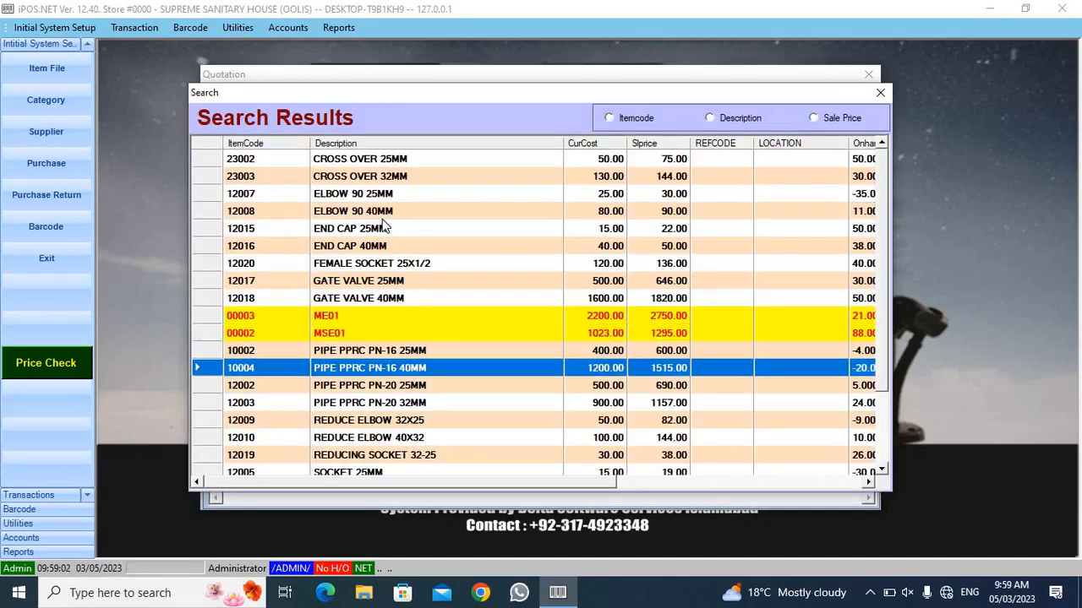
pyautogui.press('Up')
pyautogui.press('Return')
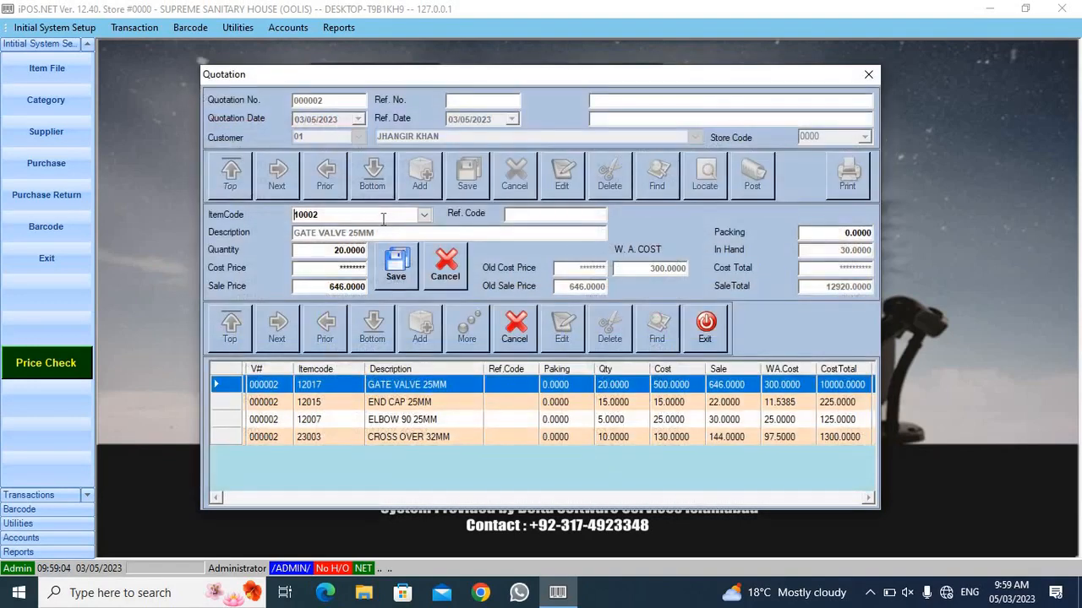
pyautogui.press('Return')
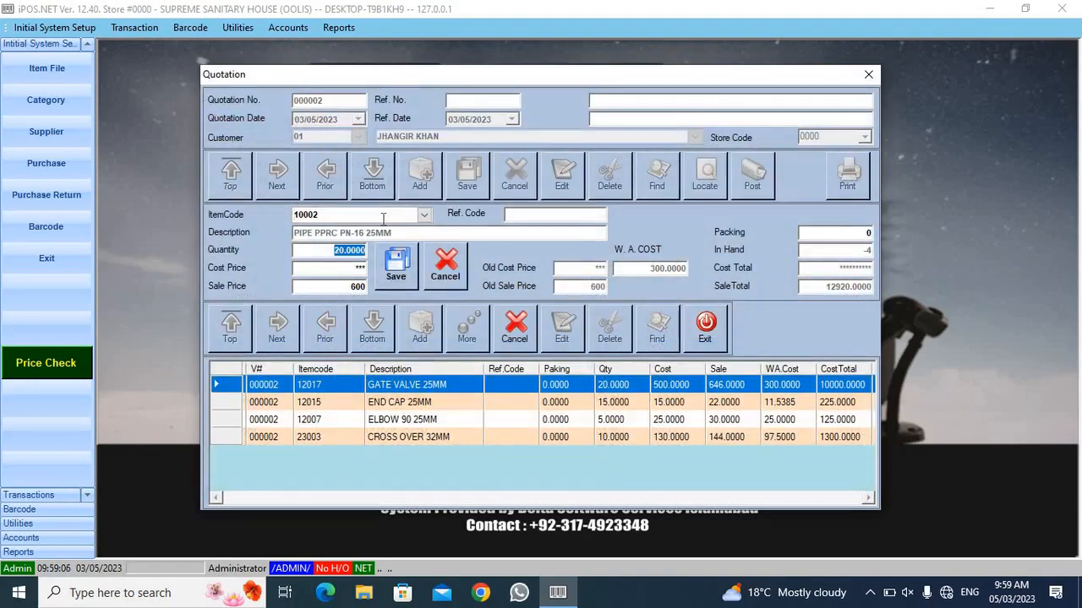
pyautogui.write('25')
pyautogui.press('Return')
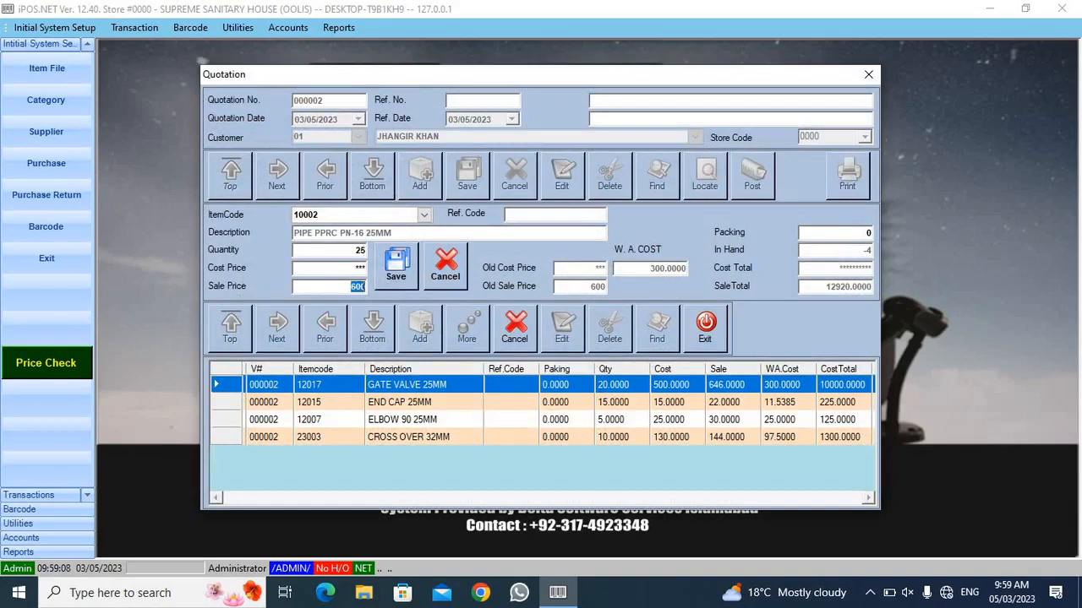
pyautogui.press('Return')
pyautogui.press('Return')
pyautogui.press('Return')
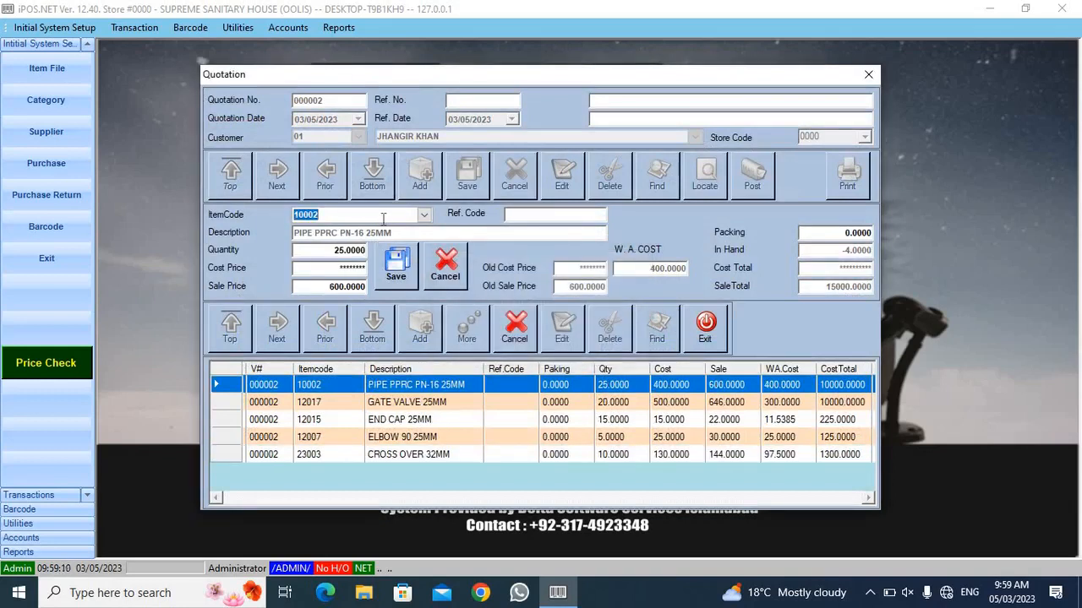
# Add item 12005, SOCKET 25MM, to the quotation with a quantity of 30
pyautogui.press('Return')
pyautogui.press('Down')
pyautogui.press('Down')
pyautogui.press('Down')
pyautogui.press('Down')
pyautogui.press('Down')
pyautogui.press('Down')
pyautogui.press('Down')
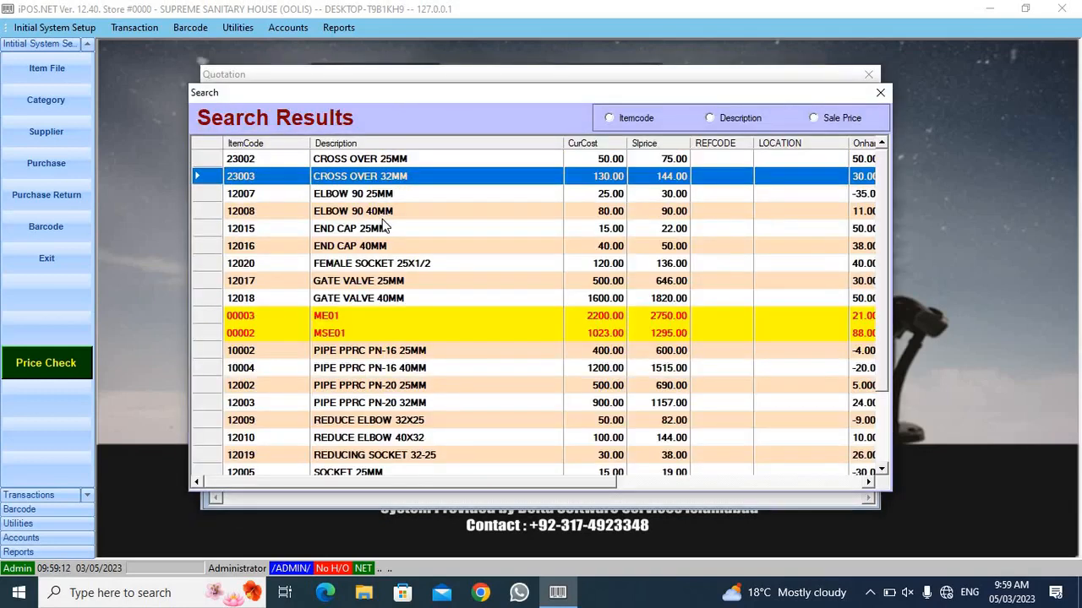
pyautogui.press('Down')
pyautogui.press('Down')
pyautogui.press('Down')
pyautogui.press('Down')
pyautogui.press('Down')
pyautogui.press('Down')
pyautogui.press('Down')
pyautogui.press('Down')
pyautogui.press('Down')
pyautogui.press('Down')
pyautogui.press('Down')
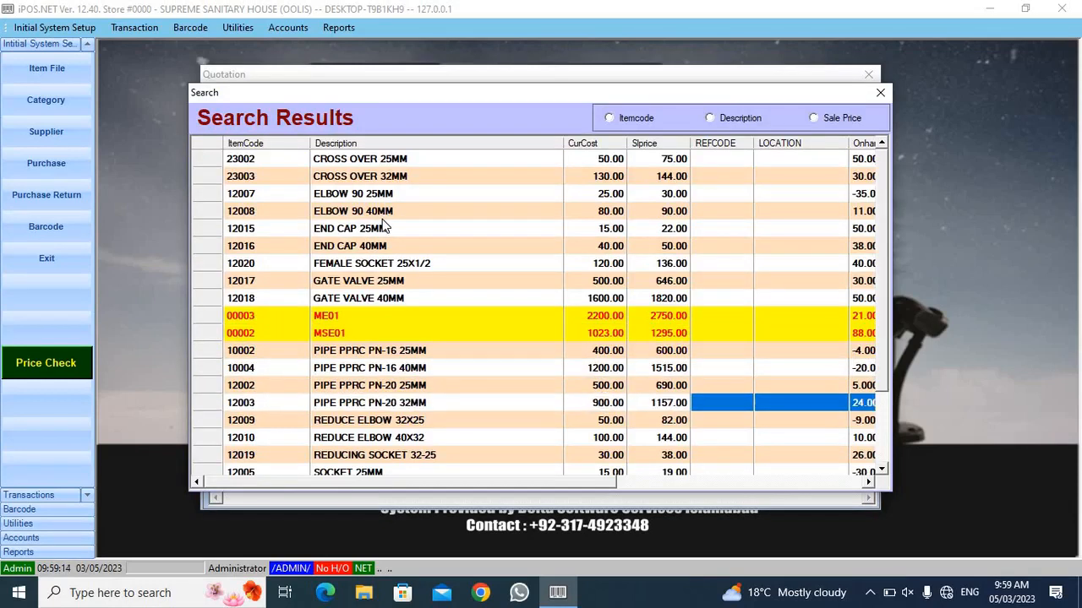
pyautogui.press('Return')
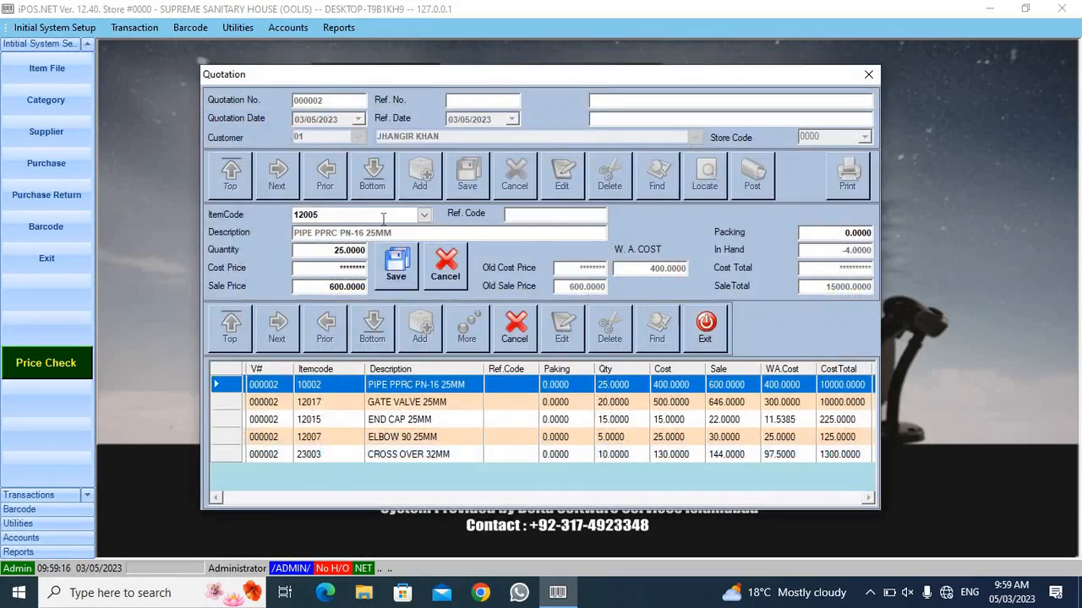
pyautogui.press('Return')
pyautogui.write('30')
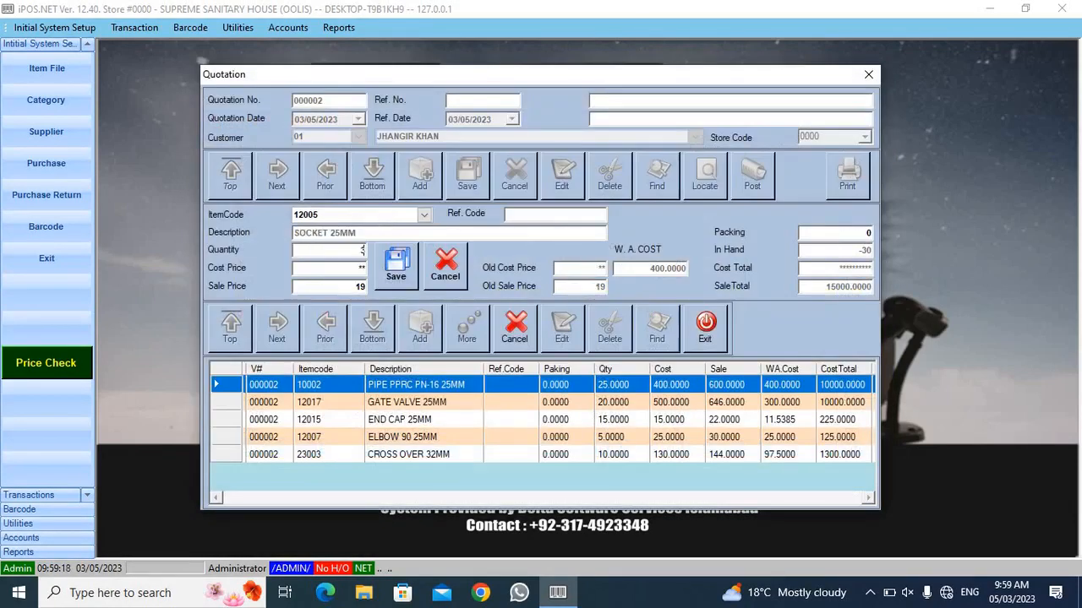
pyautogui.press('Return')
pyautogui.press('Return')
pyautogui.press('Return')
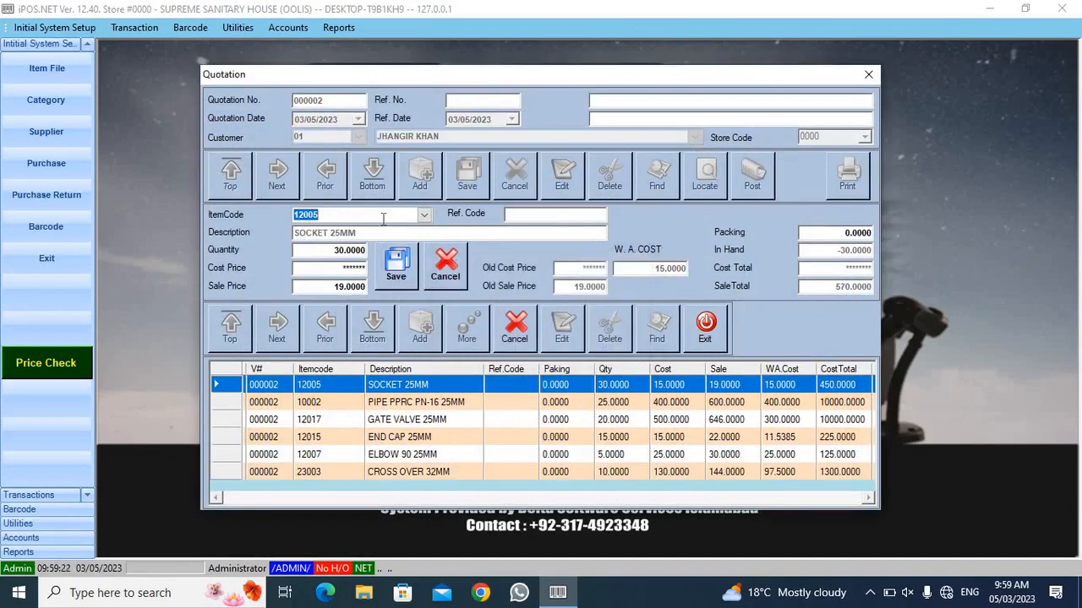
# End the item entry and post the finished quotation
pyautogui.click(522, 338)
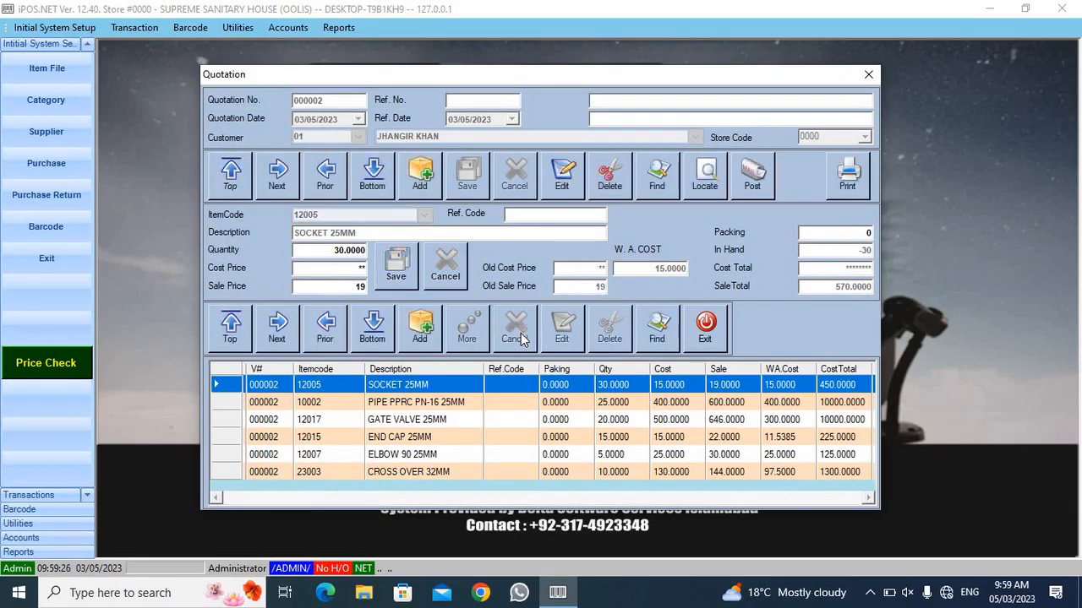
pyautogui.click(752, 185)
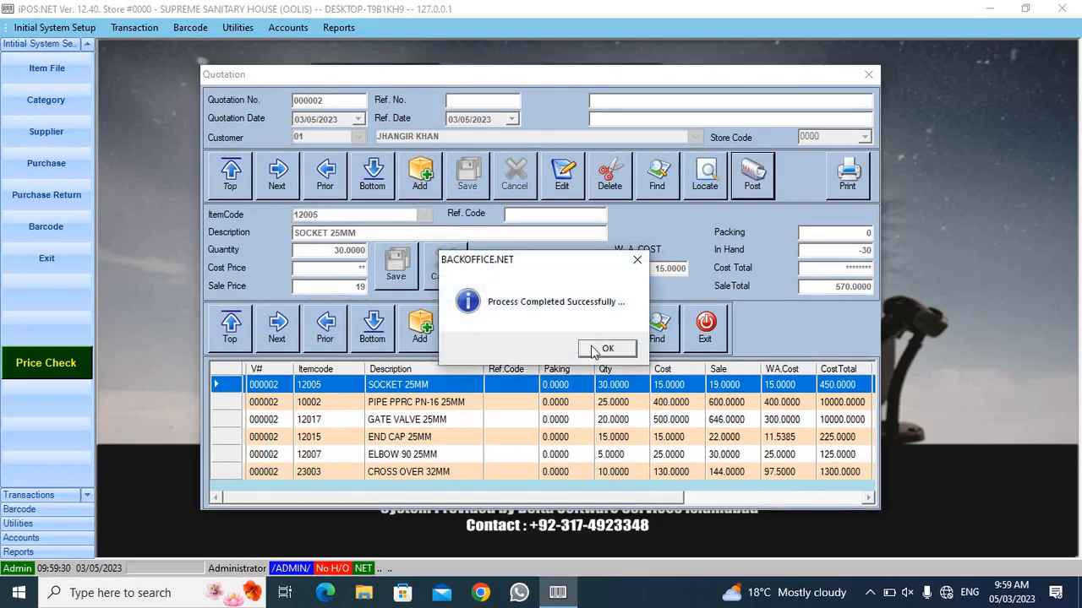
pyautogui.click(602, 348)
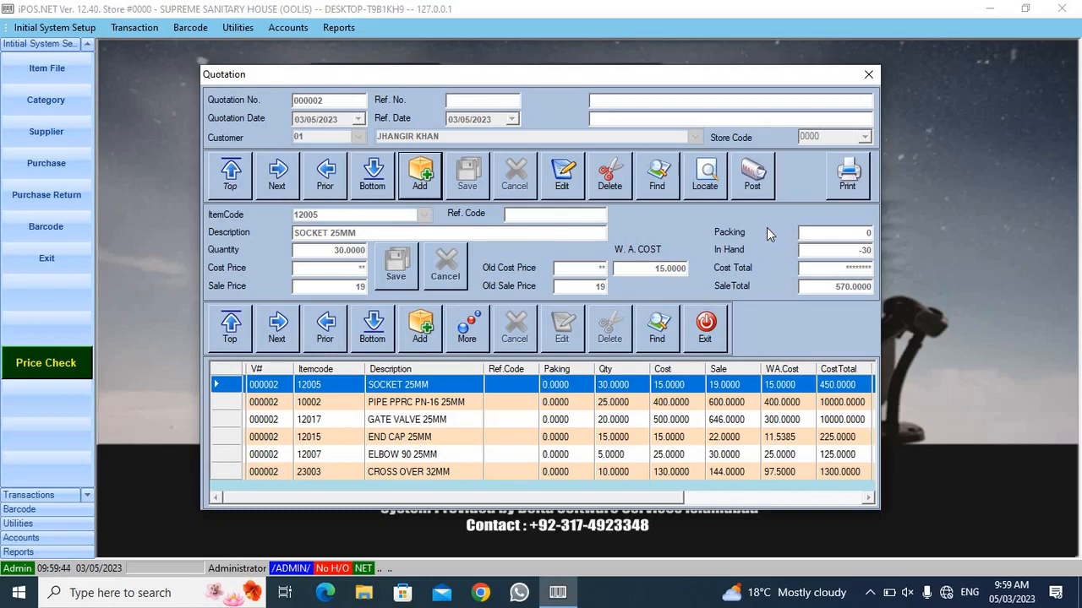
# Generate the quotation print preview by number for store code 0000, using the current quotation's number as both range limits, and accept the print setup
pyautogui.click(849, 167)
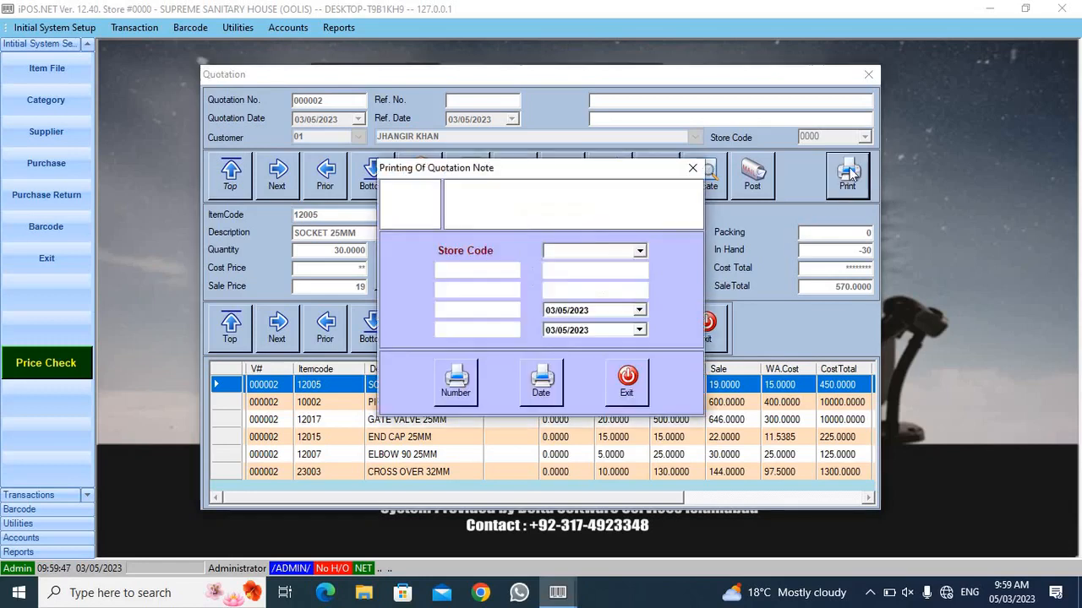
pyautogui.click(640, 251)
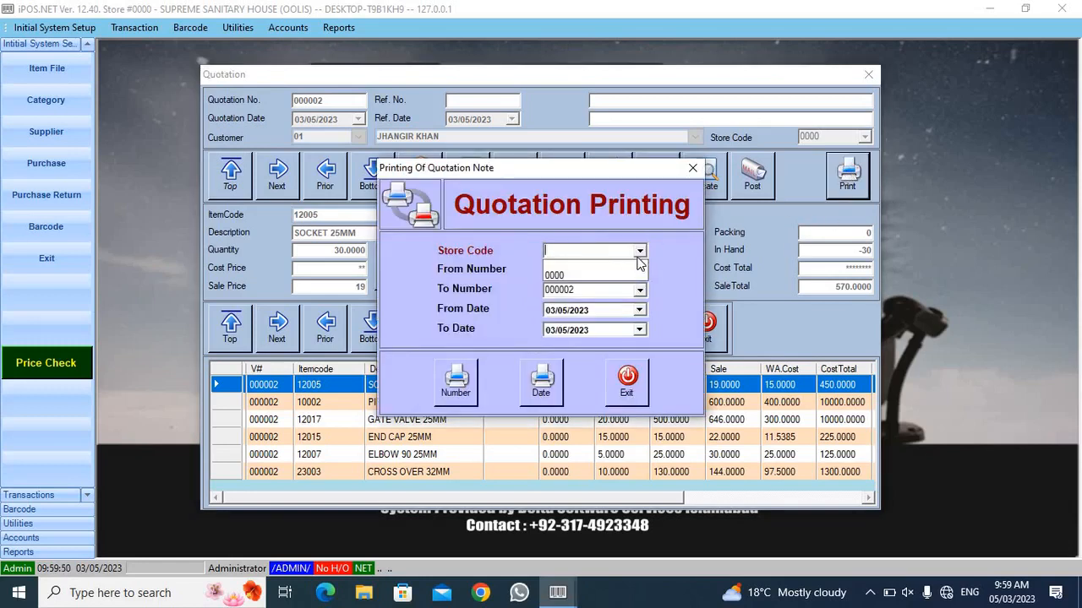
pyautogui.click(578, 269)
pyautogui.click(641, 271)
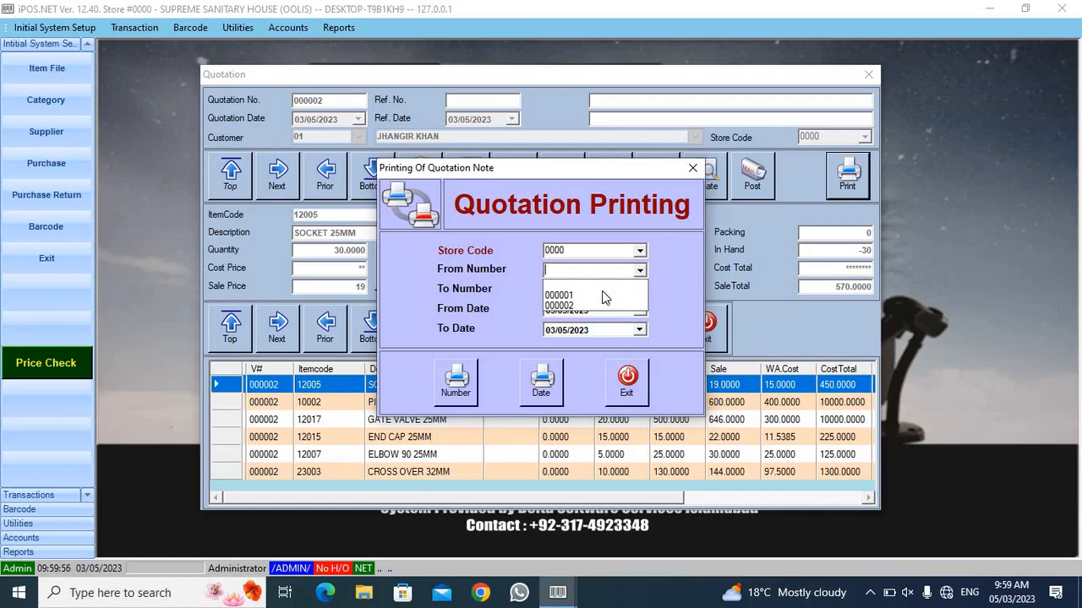
pyautogui.click(580, 307)
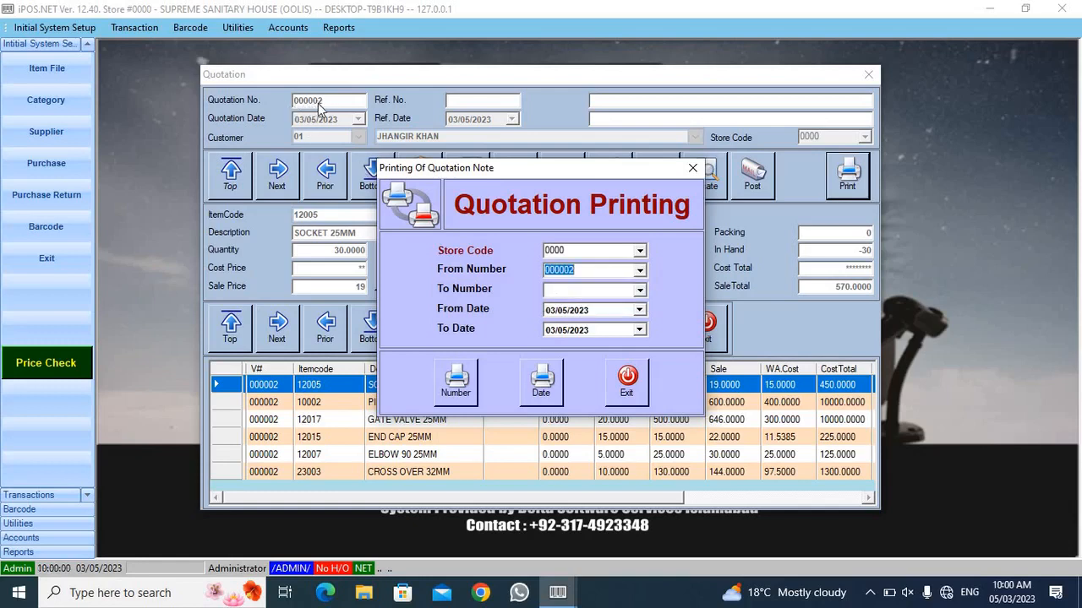
pyautogui.click(640, 291)
pyautogui.click(558, 325)
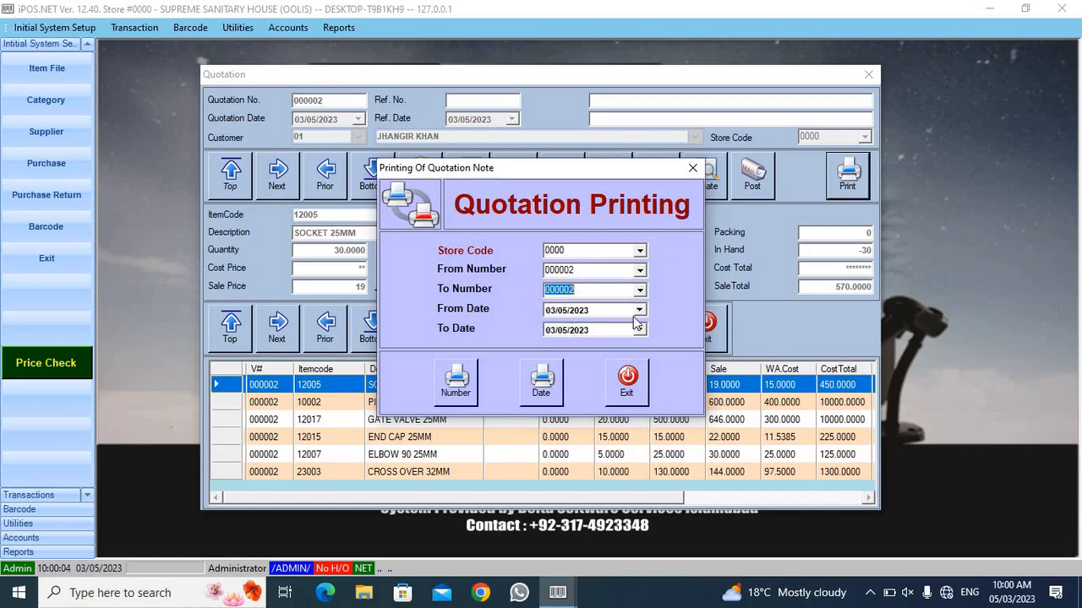
pyautogui.click(456, 391)
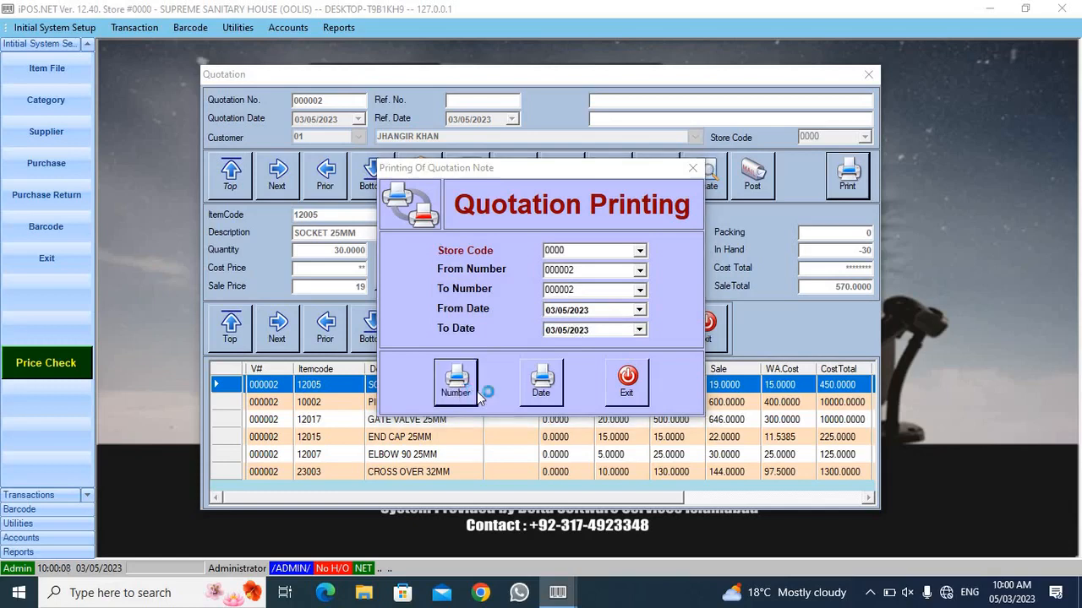
pyautogui.click(616, 401)
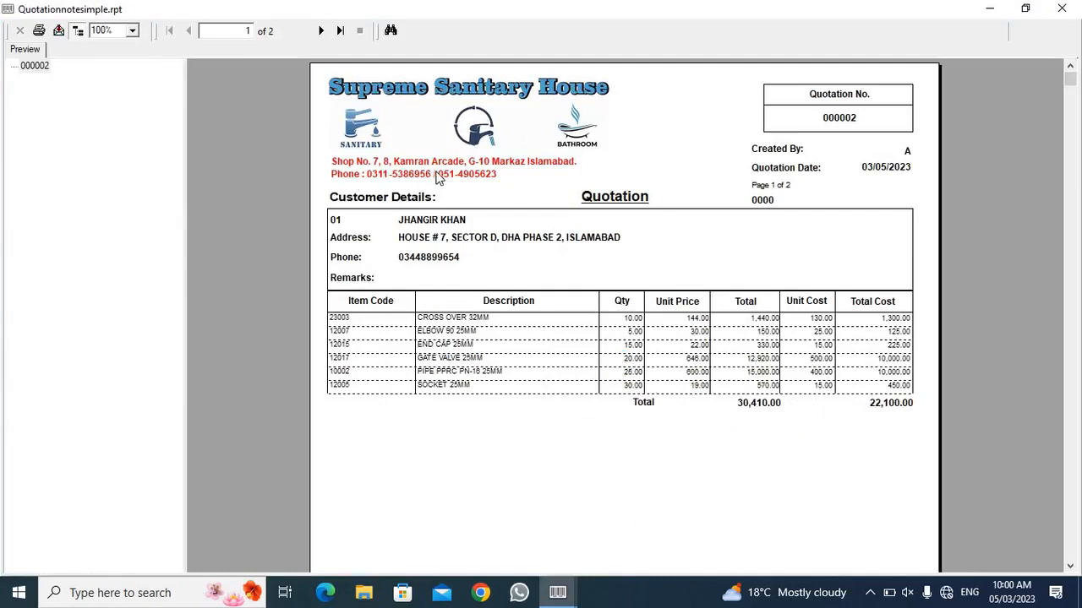
# Examine the creator, quotation date and customer's name, address, phone and remarks on the quotation preview
pyautogui.click(801, 152)
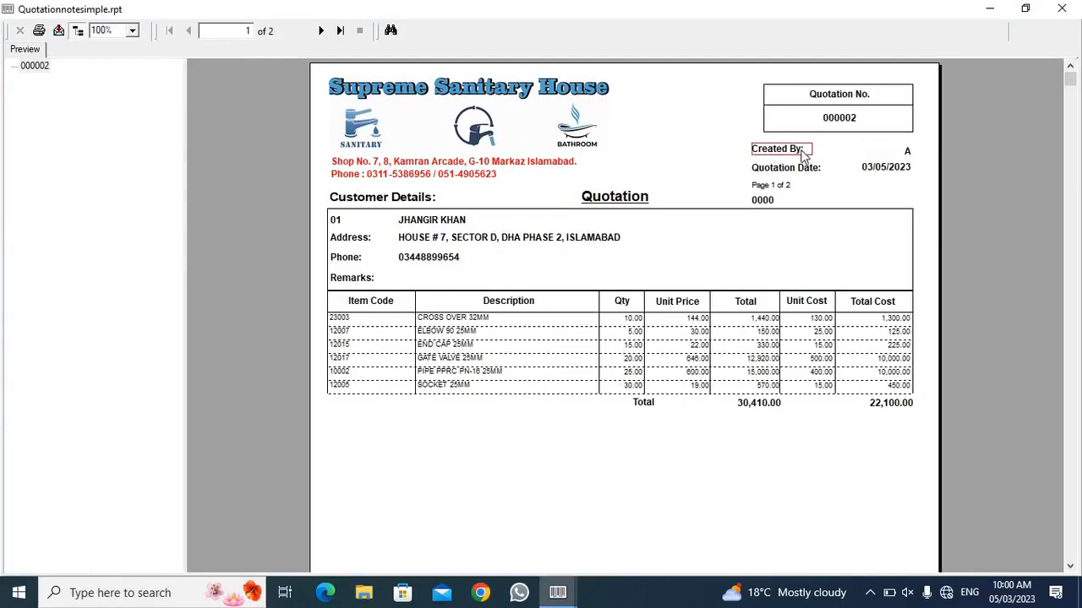
pyautogui.click(906, 150)
pyautogui.click(786, 172)
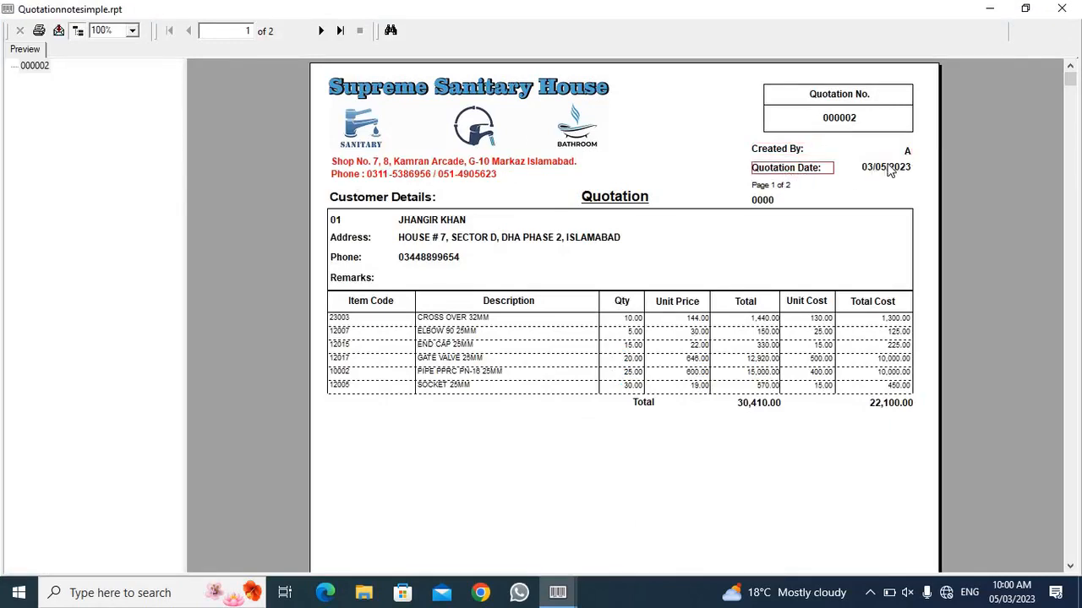
pyautogui.click(887, 168)
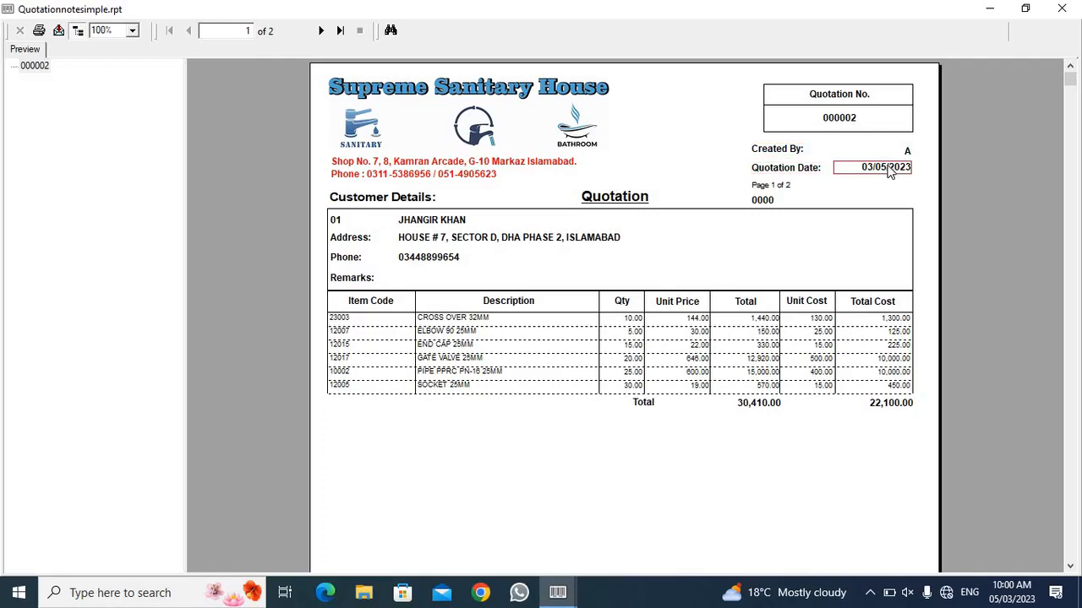
pyautogui.click(374, 203)
pyautogui.click(429, 222)
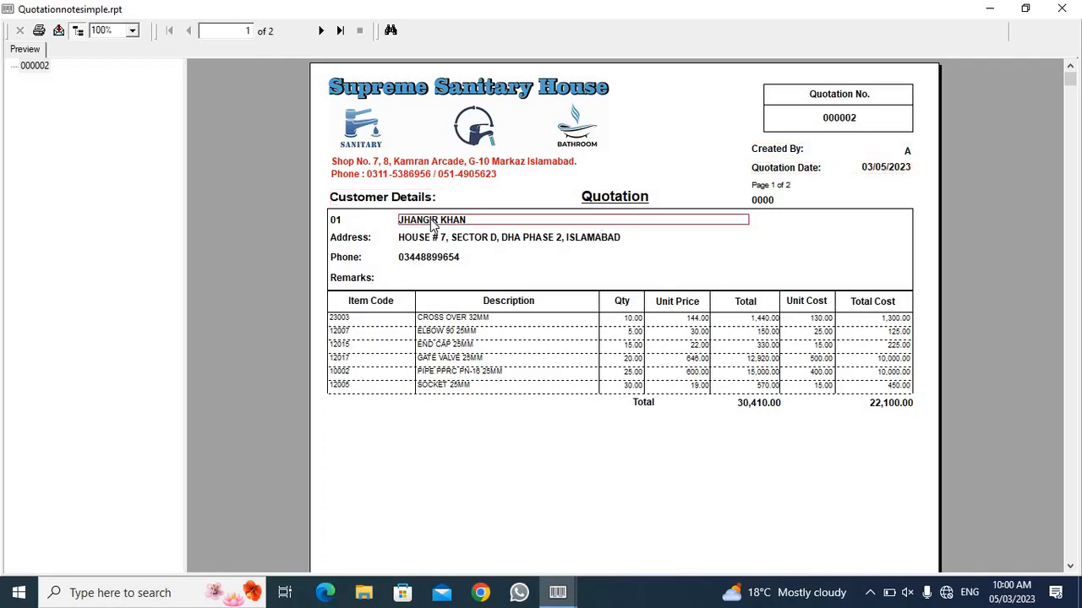
pyautogui.click(420, 244)
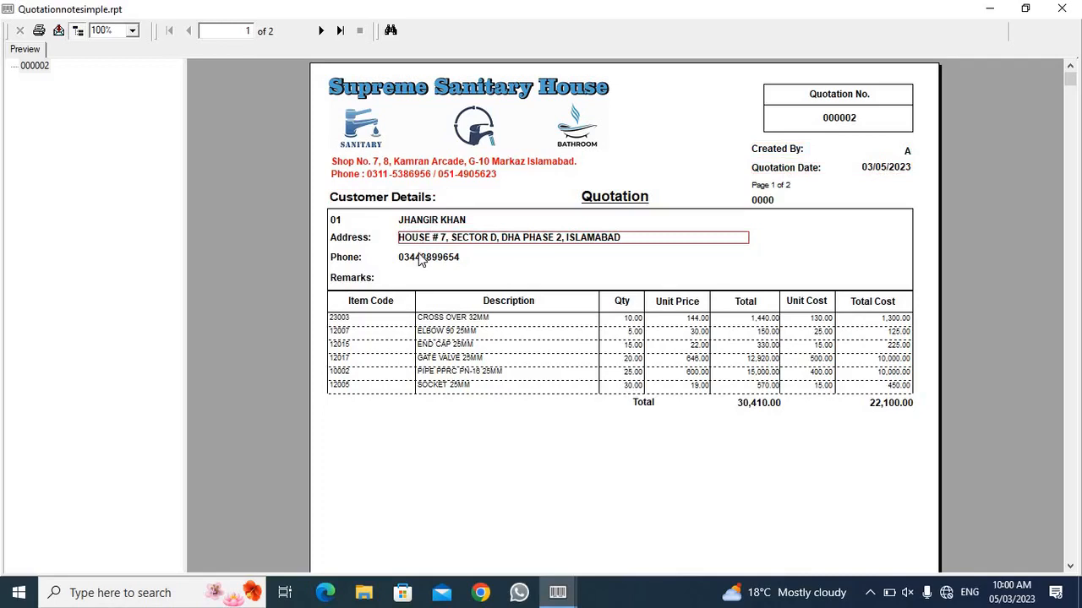
pyautogui.click(421, 256)
pyautogui.click(425, 277)
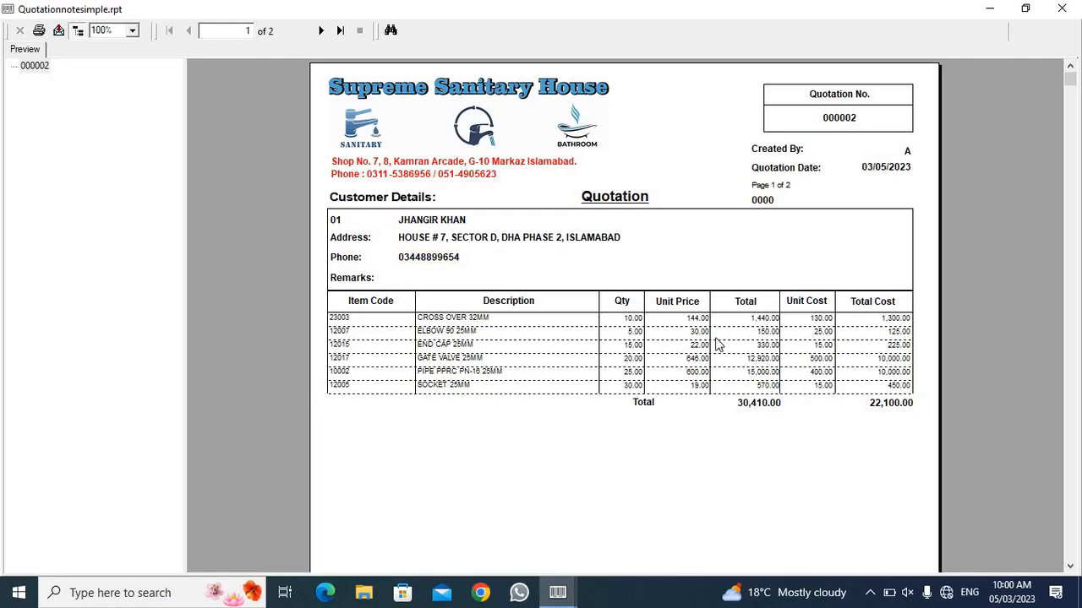
# Check the items' unit costs and compare the sale total with the cost total, and close the preview
pyautogui.click(753, 403)
pyautogui.click(879, 407)
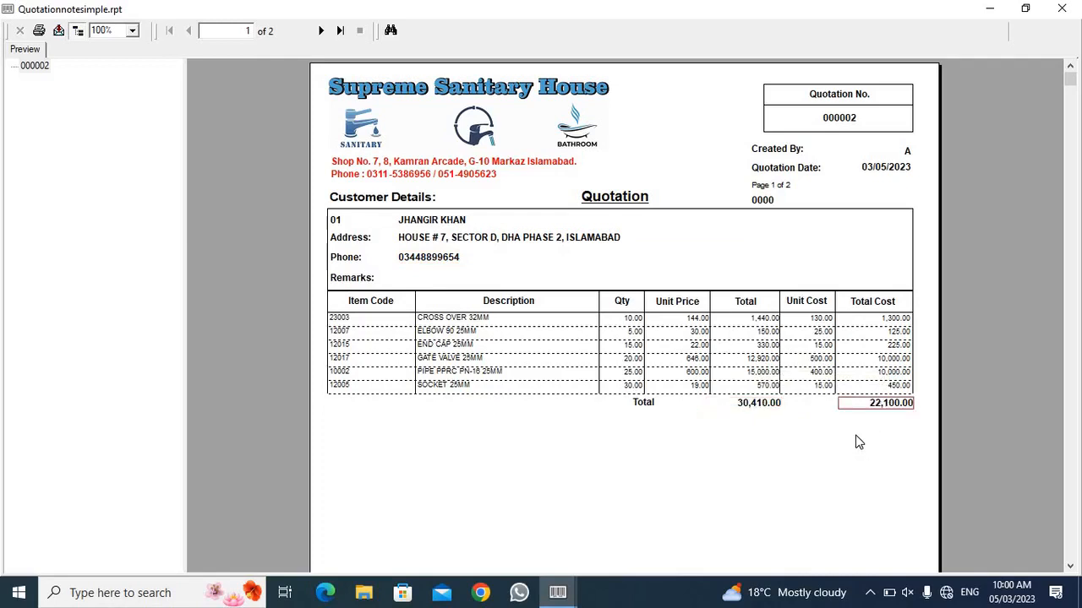
pyautogui.click(813, 333)
pyautogui.click(811, 345)
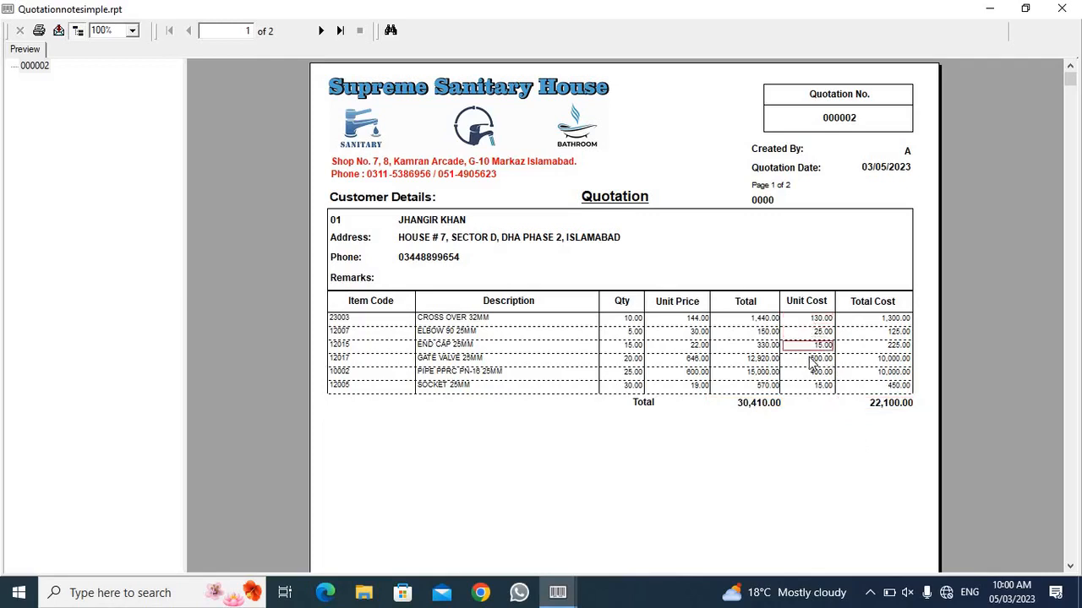
pyautogui.click(812, 372)
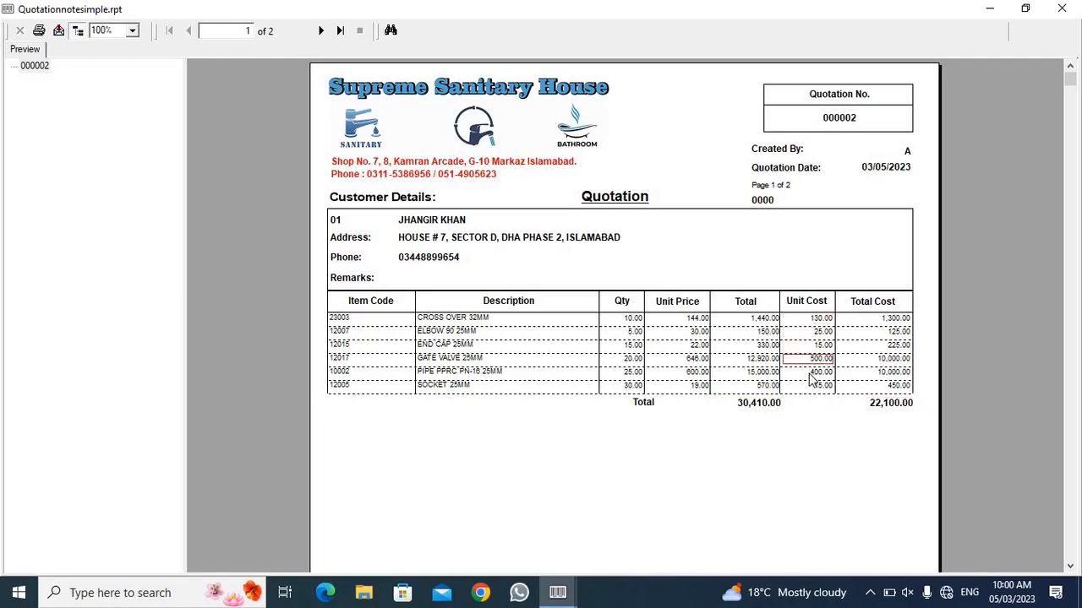
pyautogui.click(883, 405)
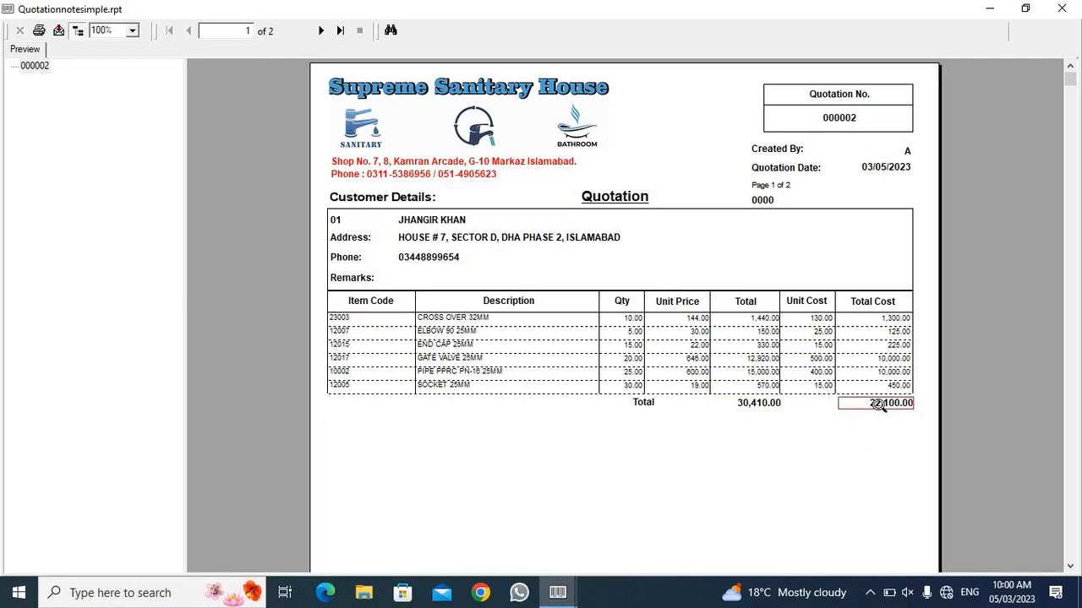
pyautogui.click(761, 406)
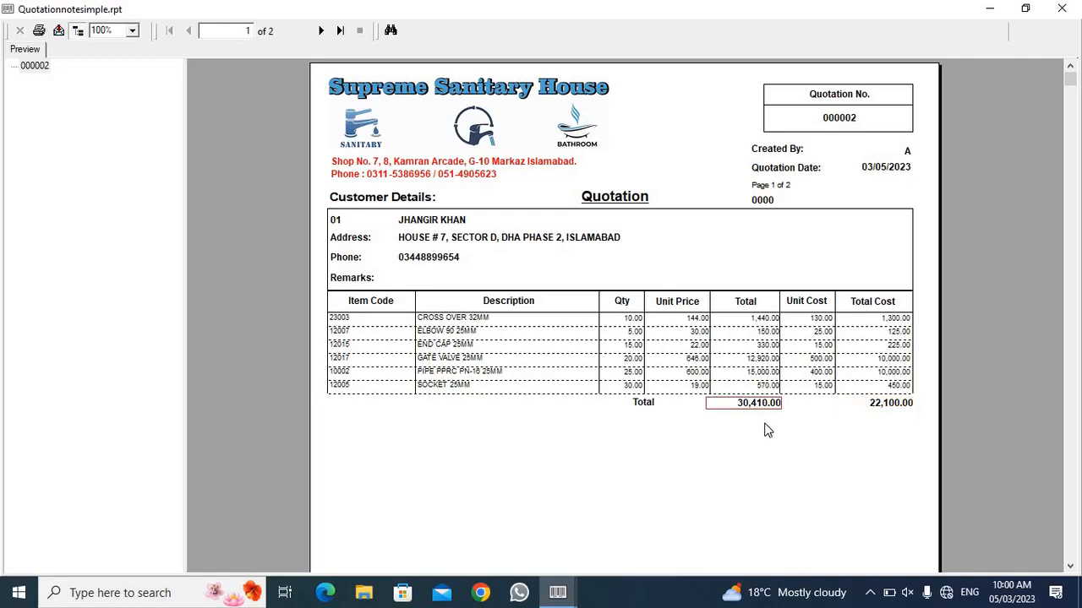
pyautogui.click(1063, 8)
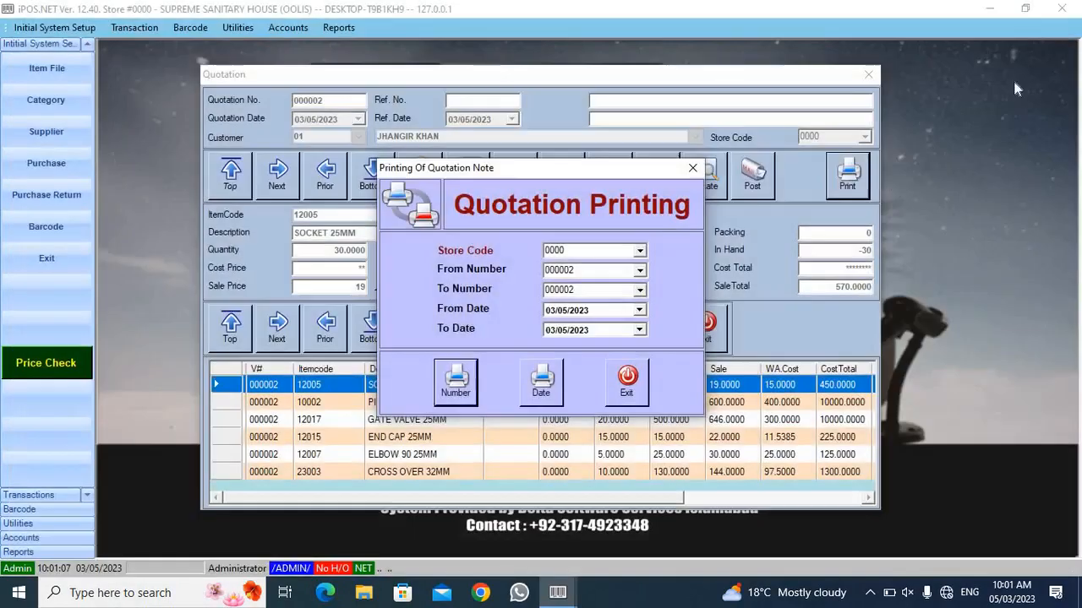
# Preview the quotation by date from 03/05/2023 to 03/05/2023, check its sale total, and close the preview
pyautogui.click(546, 388)
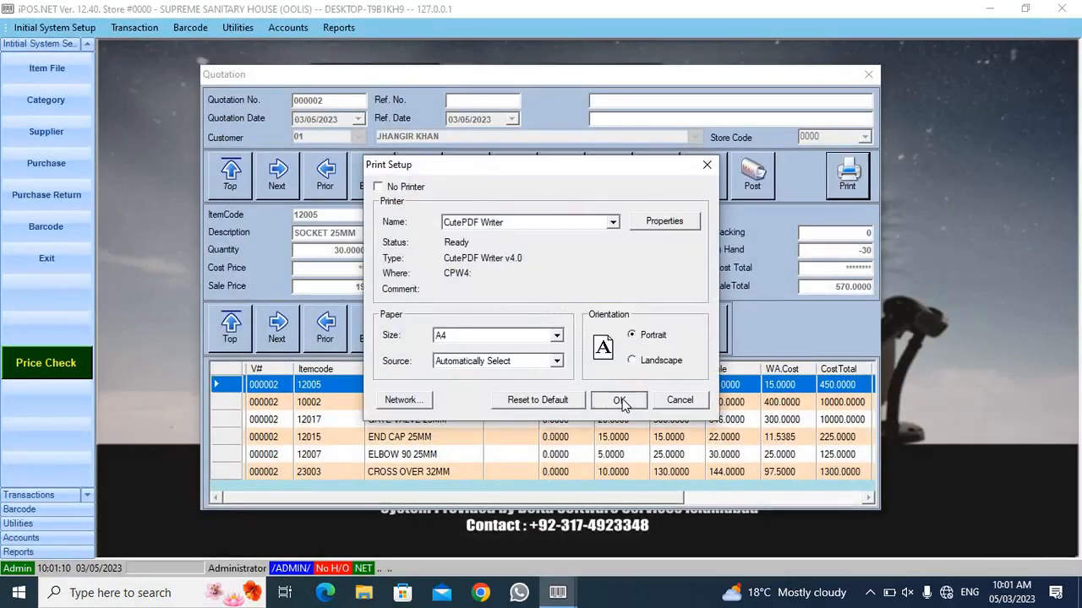
pyautogui.click(616, 397)
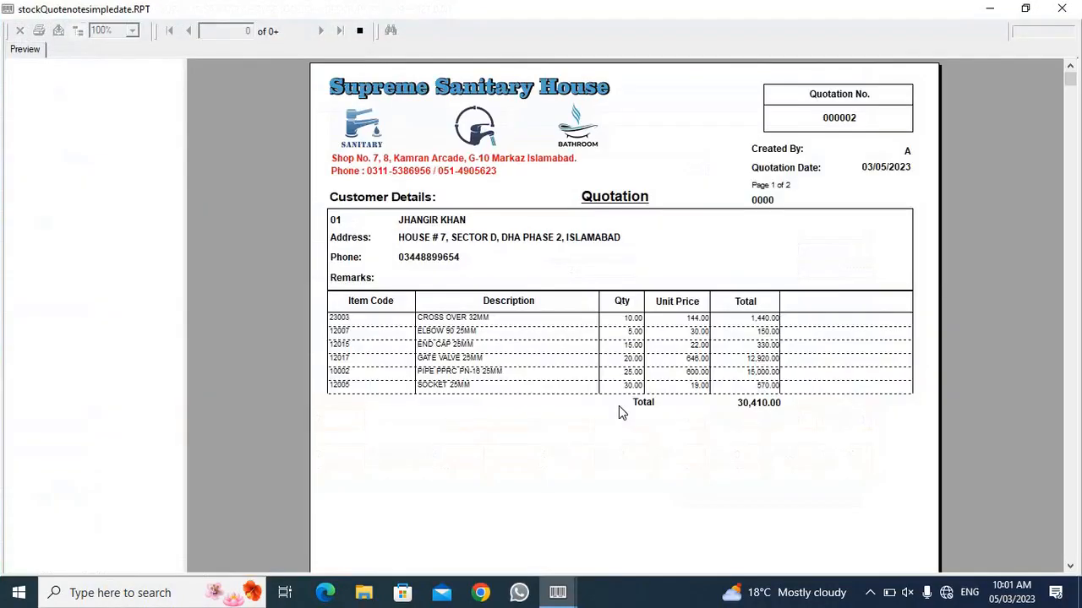
pyautogui.click(759, 403)
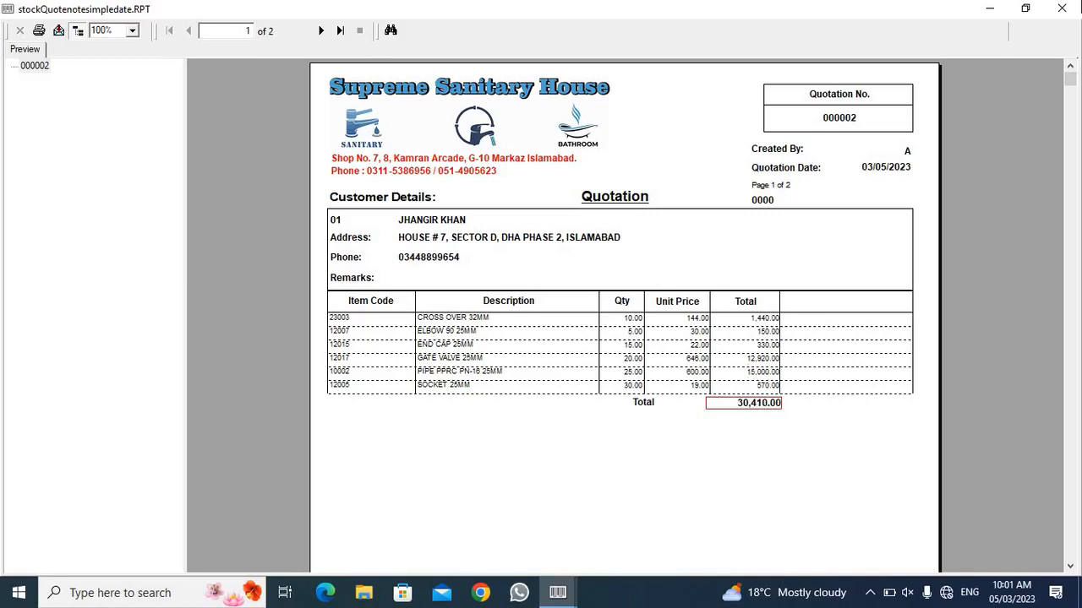
pyautogui.click(1061, 9)
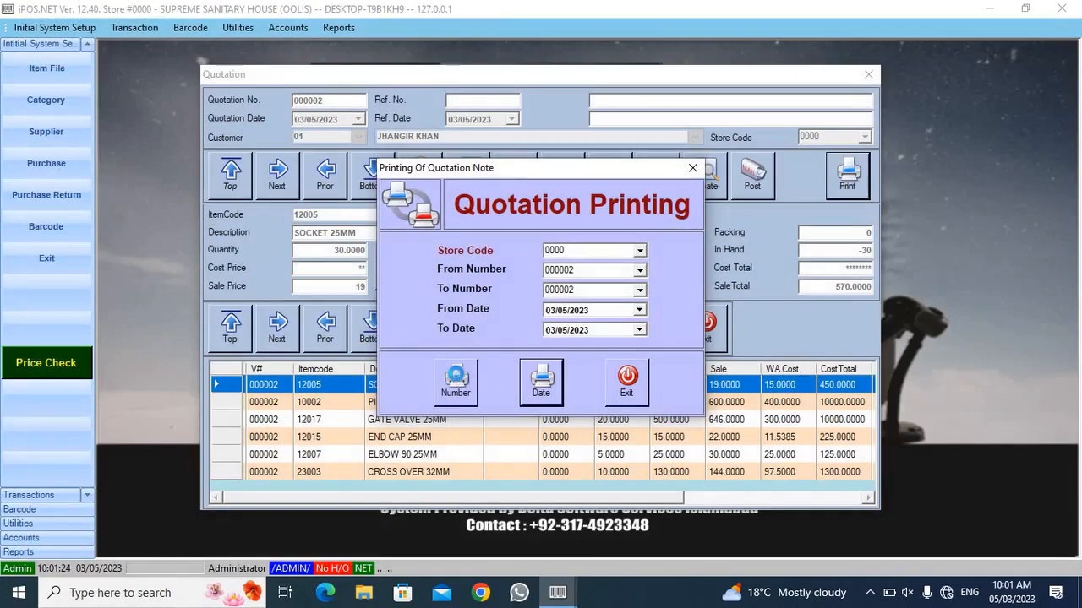
# Preview the quotation by number again to compare the sale and cost totals, and exit the preview and quotation printing
pyautogui.click(455, 382)
pyautogui.click(620, 398)
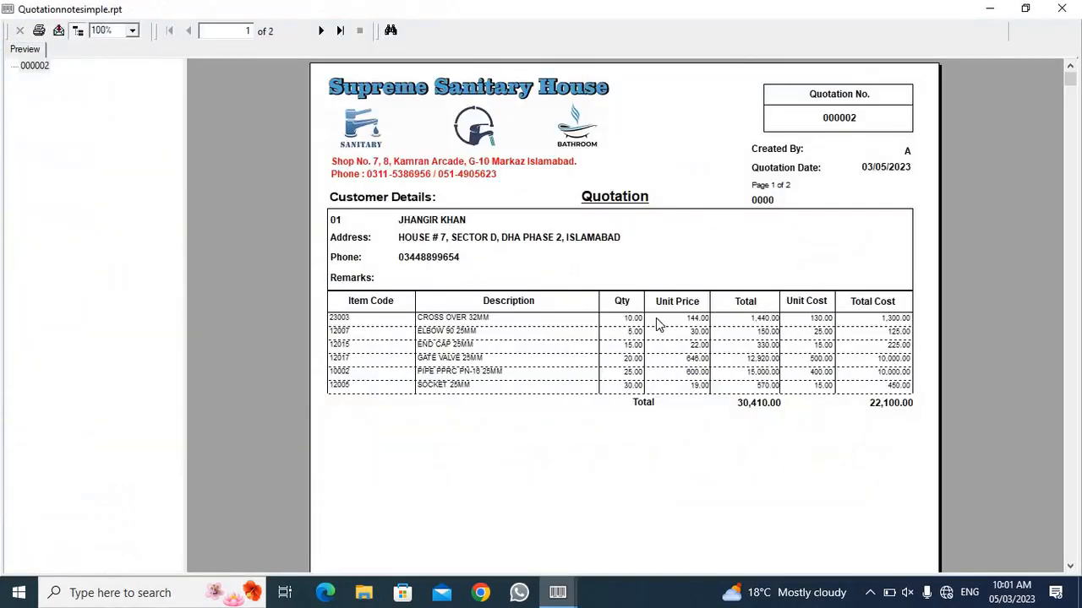
pyautogui.click(759, 404)
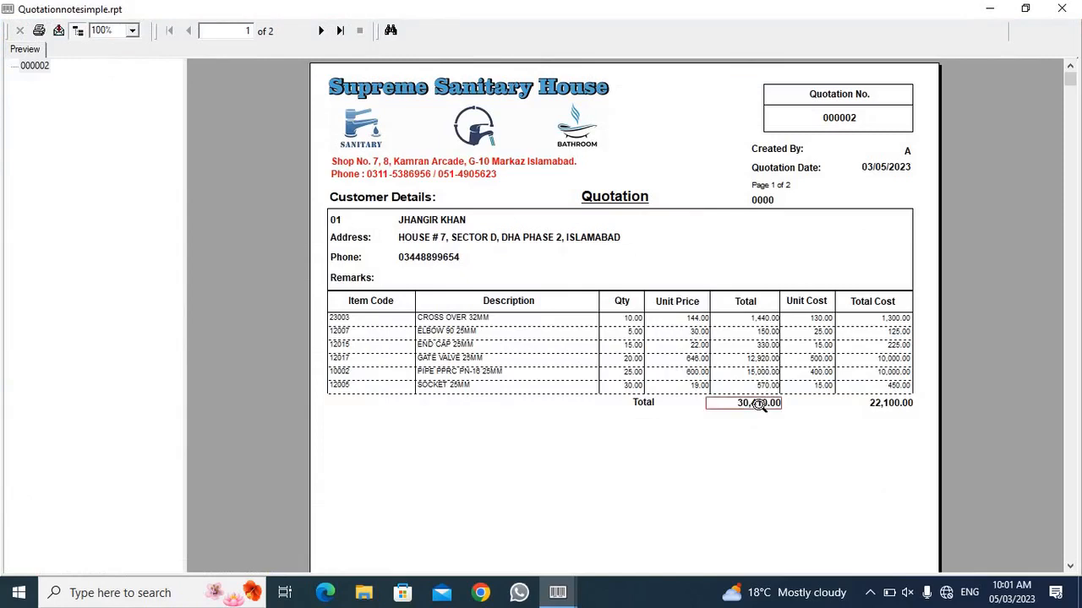
pyautogui.click(881, 405)
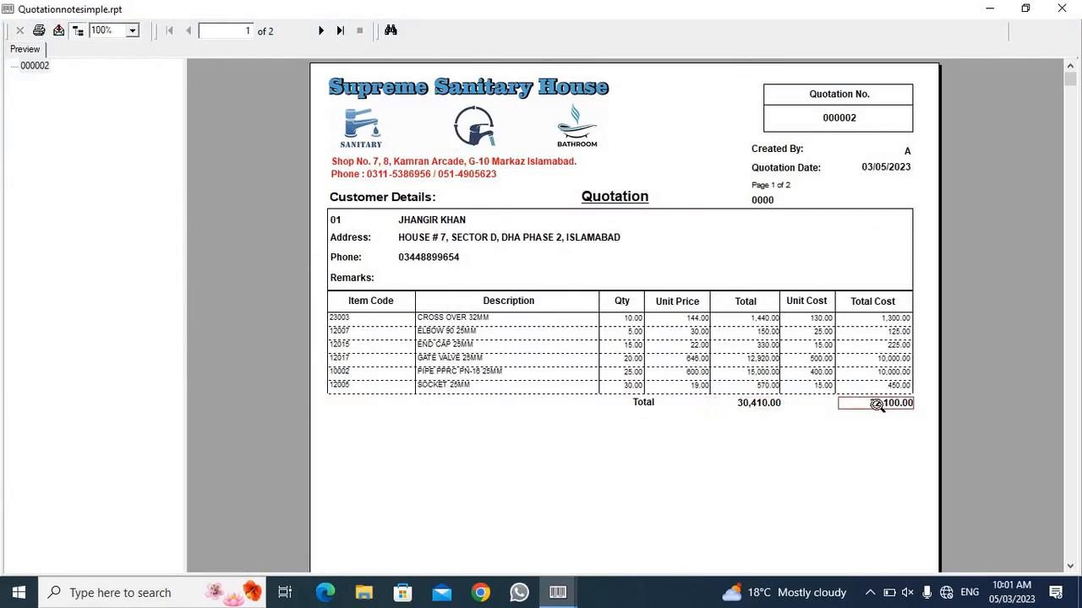
pyautogui.click(767, 405)
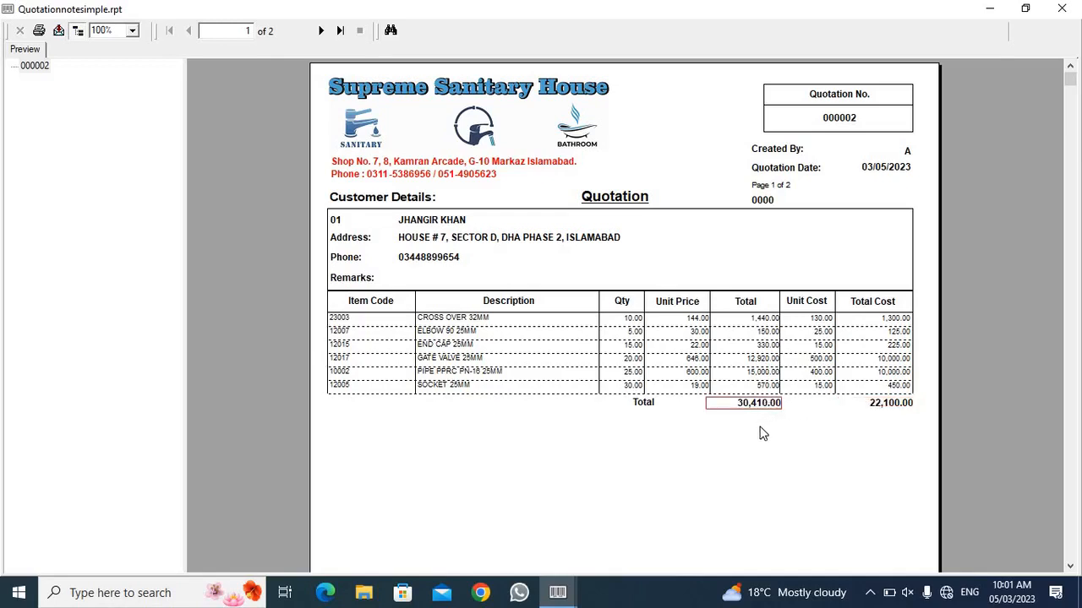
pyautogui.click(1063, 8)
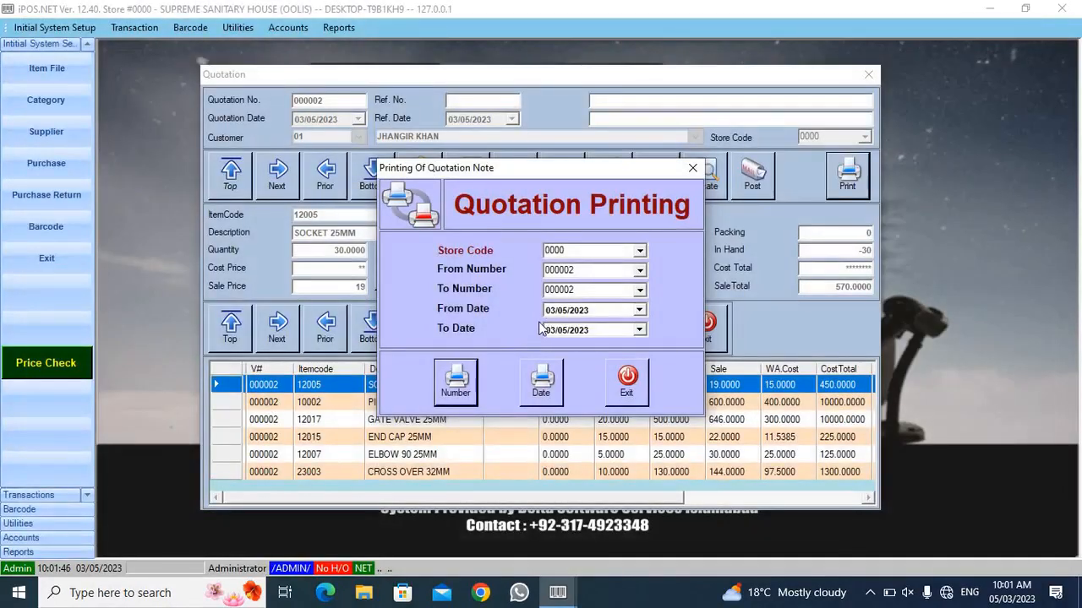
pyautogui.click(625, 382)
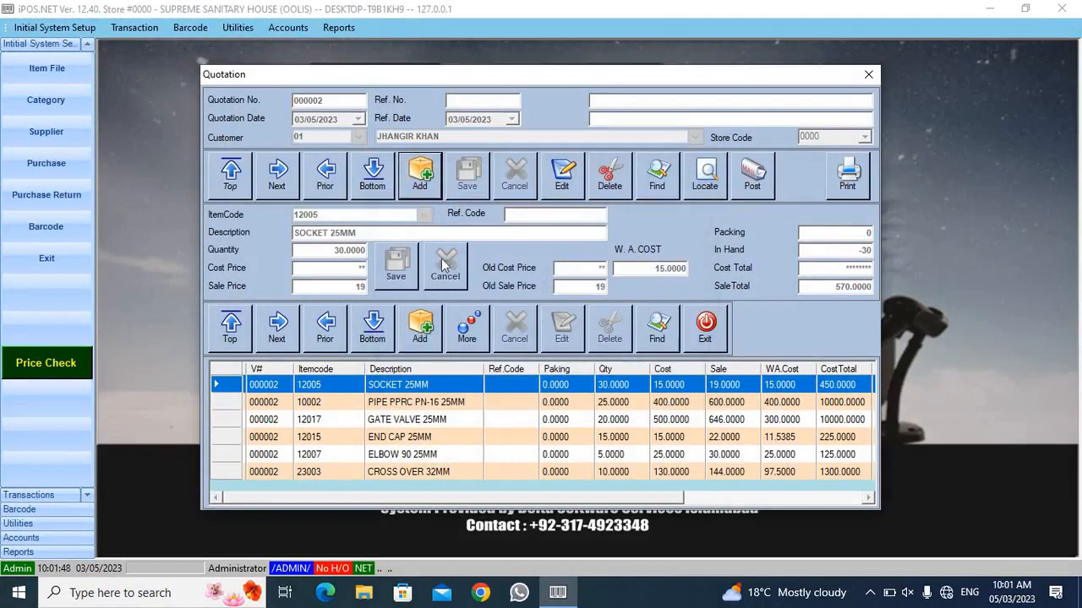